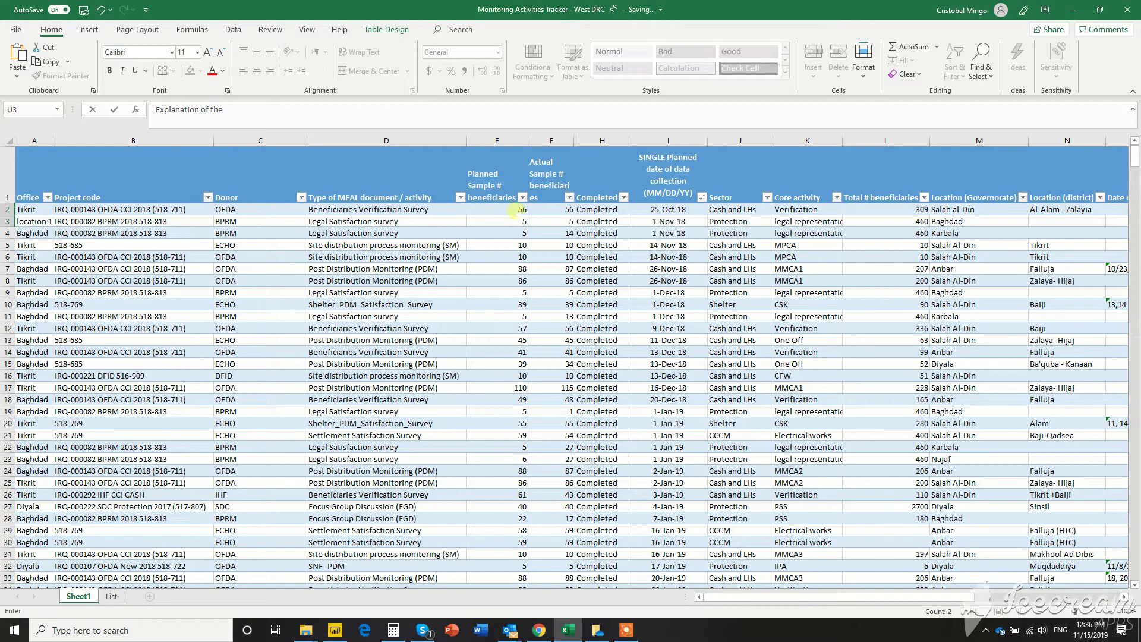
Step: Commit the note typed into cell U3 of the West DRC tracker
left_click(510, 211)
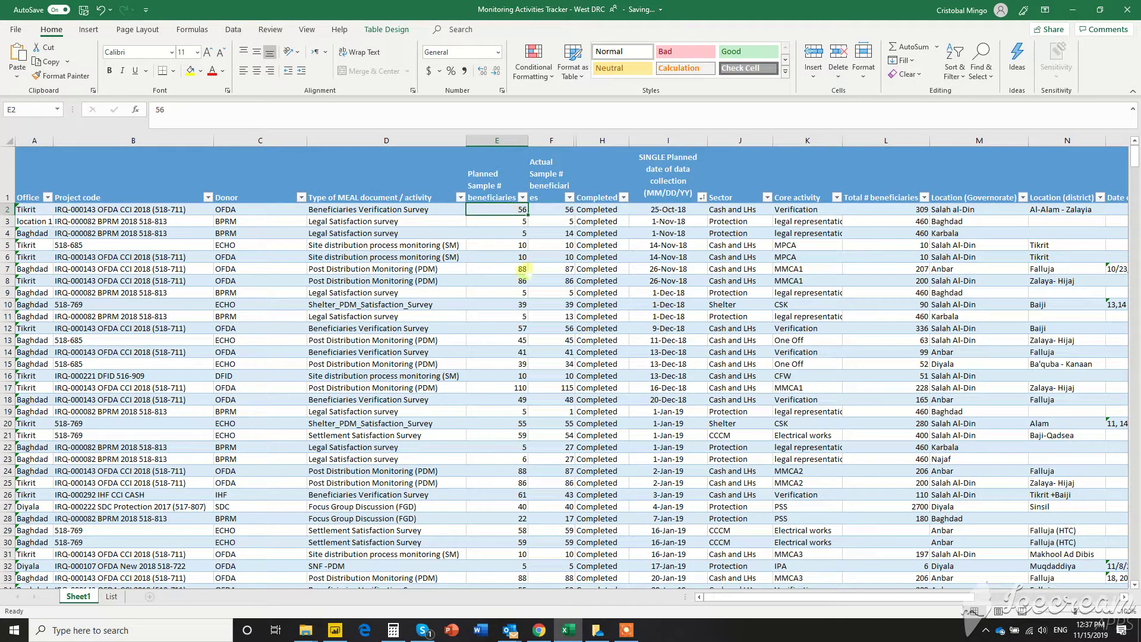
Step: Switch to the MEAL Team dashboard in Power BI Desktop, then open and close the File menu
left_click(334, 631)
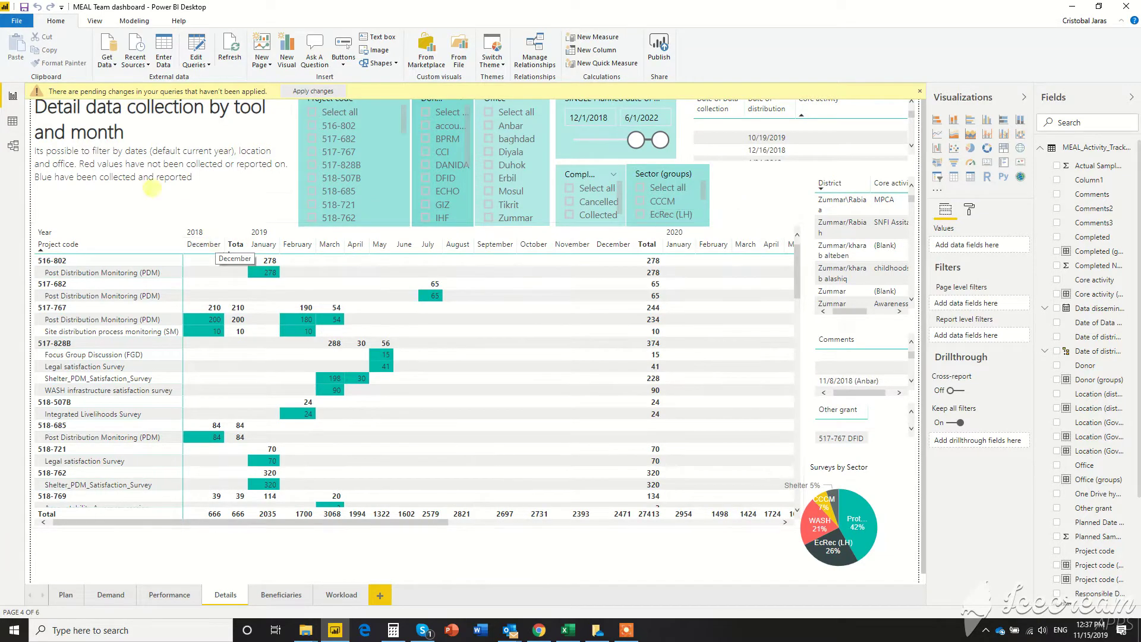
left_click(16, 20)
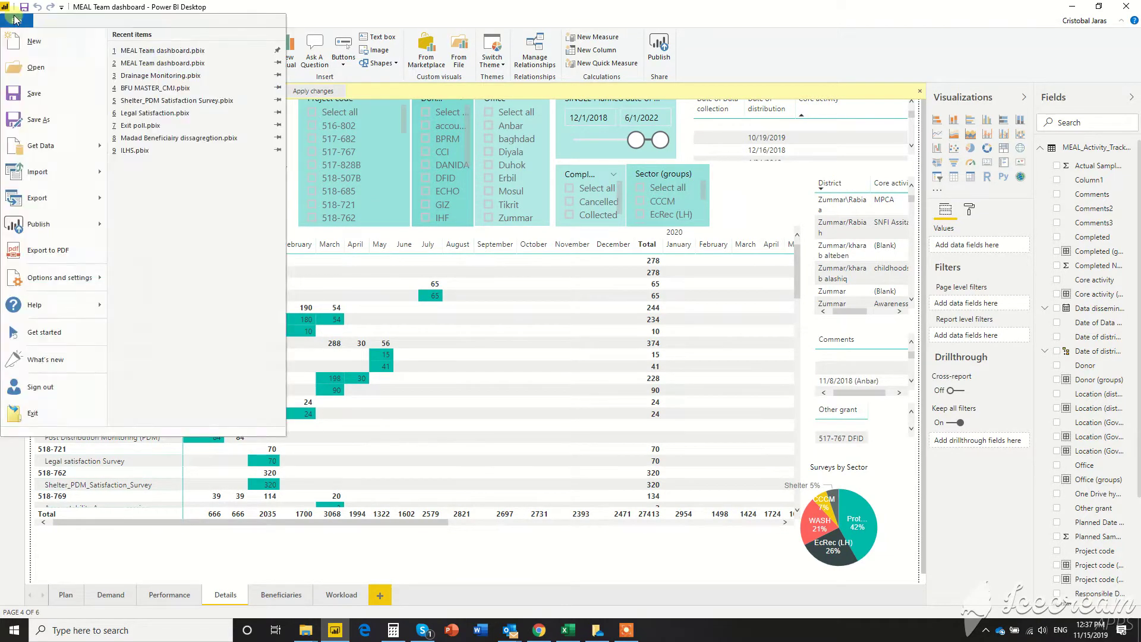
key("Escape")
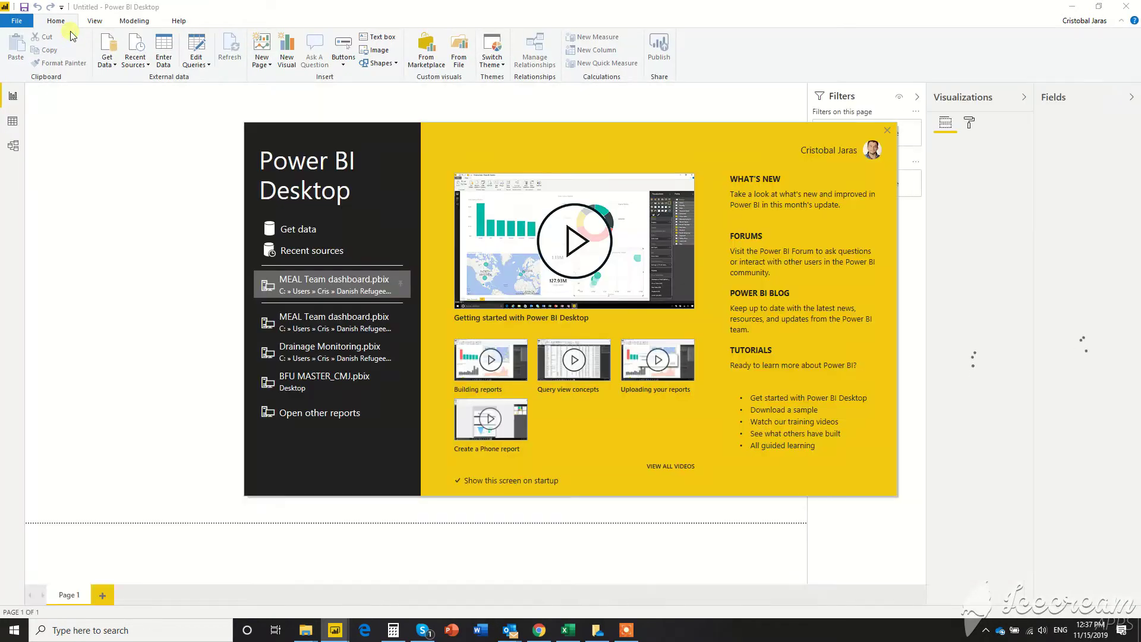
Step: Connect to an Excel source and open the Monitoring Activities Tracker - North DRC workbook
left_click(304, 231)
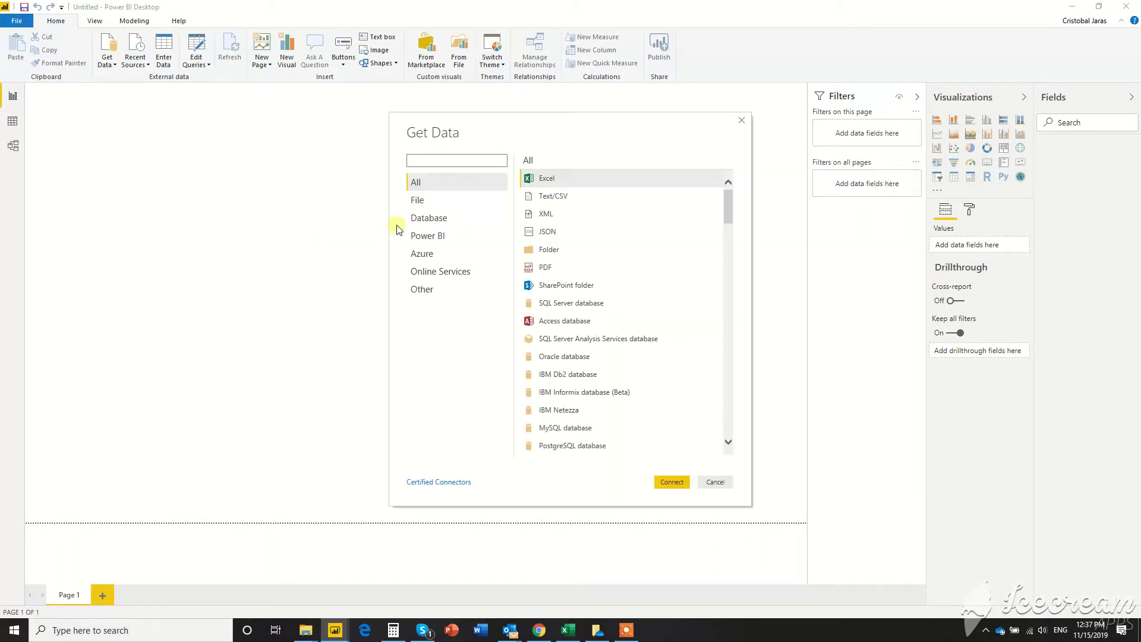
left_click(551, 178)
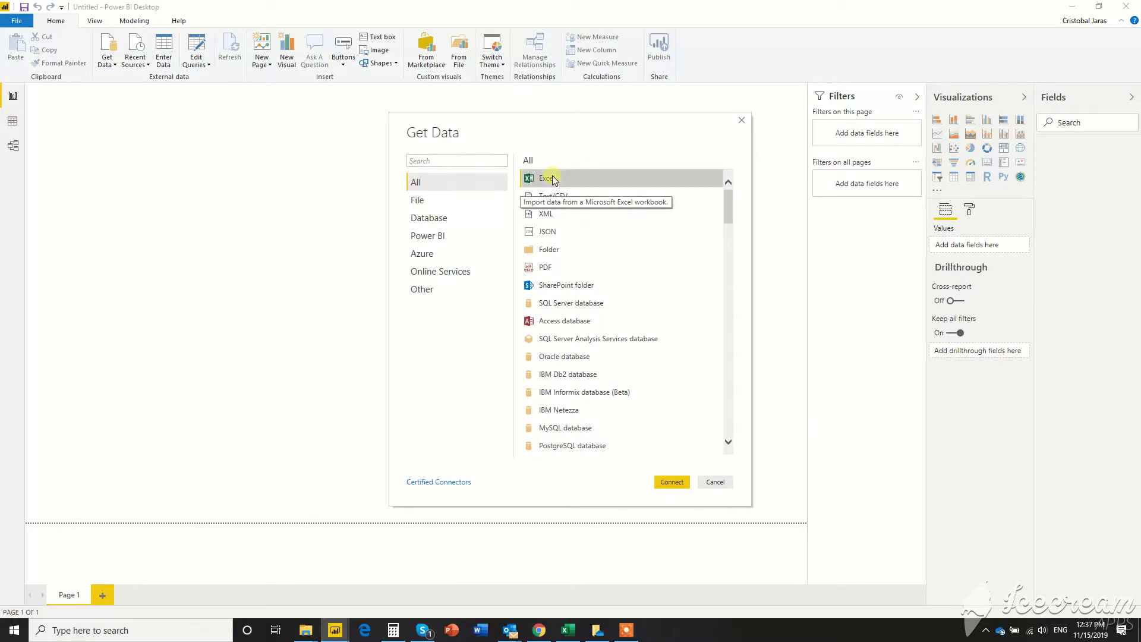
left_click(672, 482)
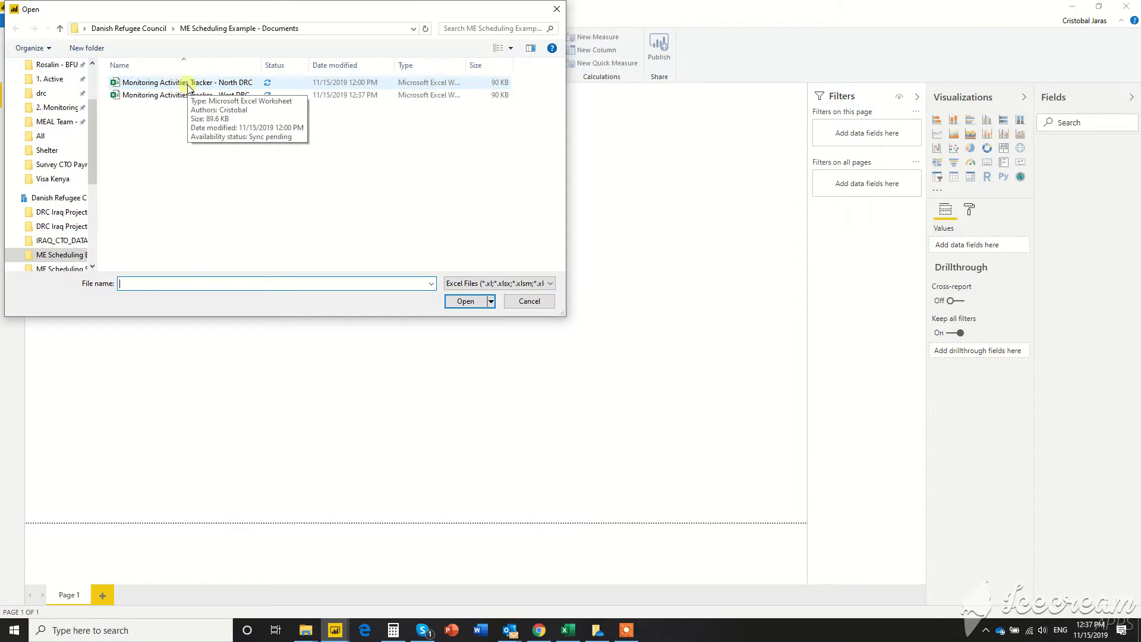
left_click(188, 87)
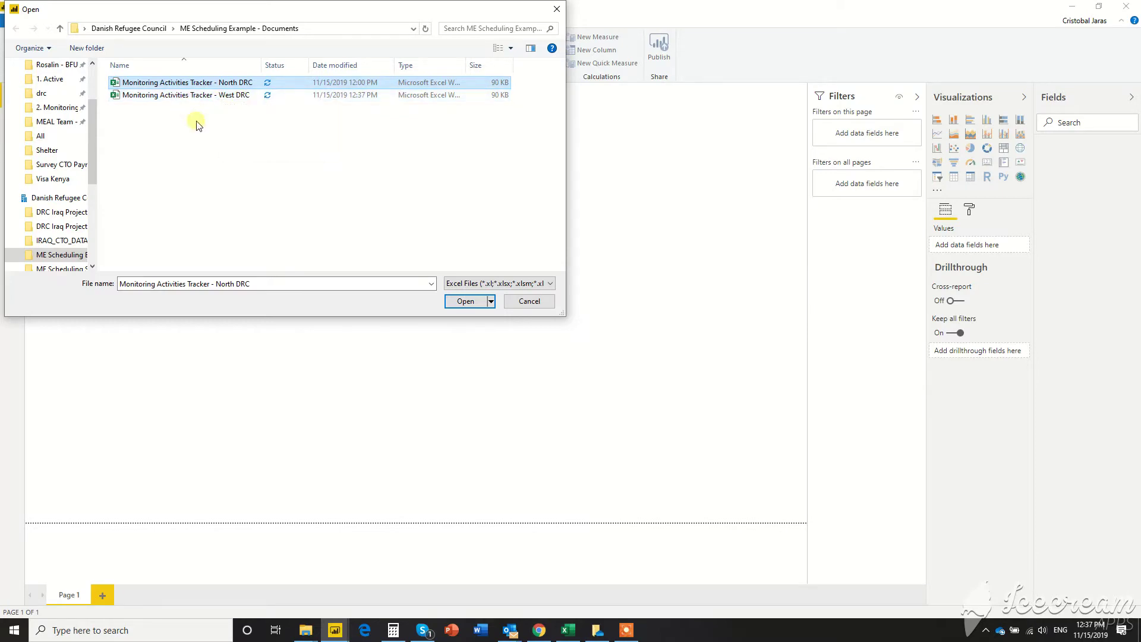
left_click(465, 302)
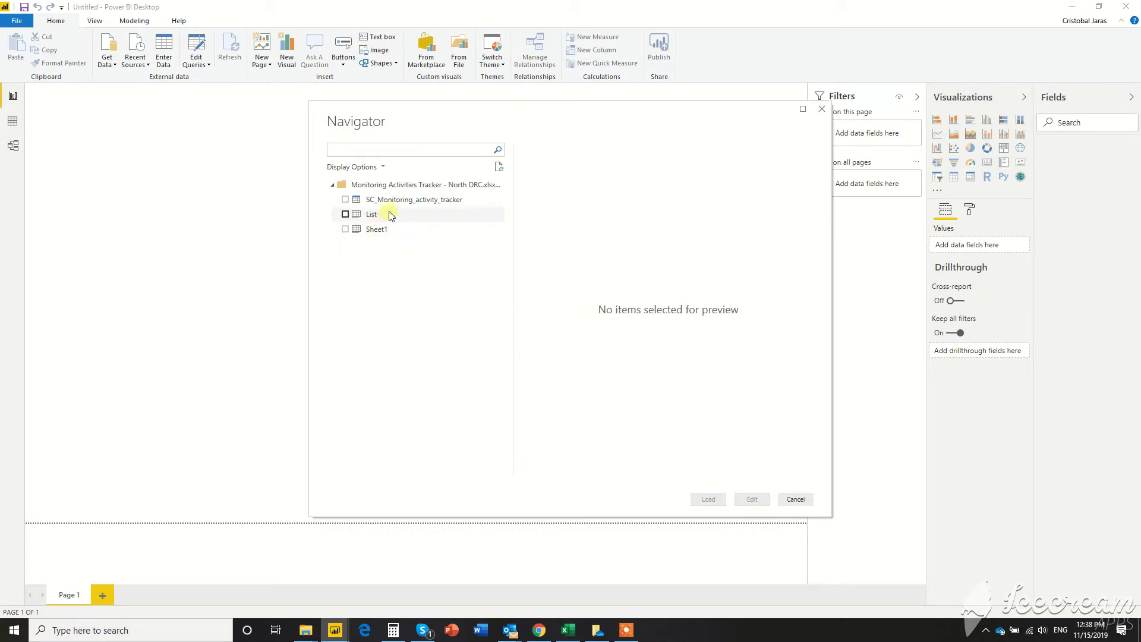
Step: Select SC_Monitoring_activity_tracker, review its preview columns, and load it (731 rows, 1 error)
left_click(385, 199)
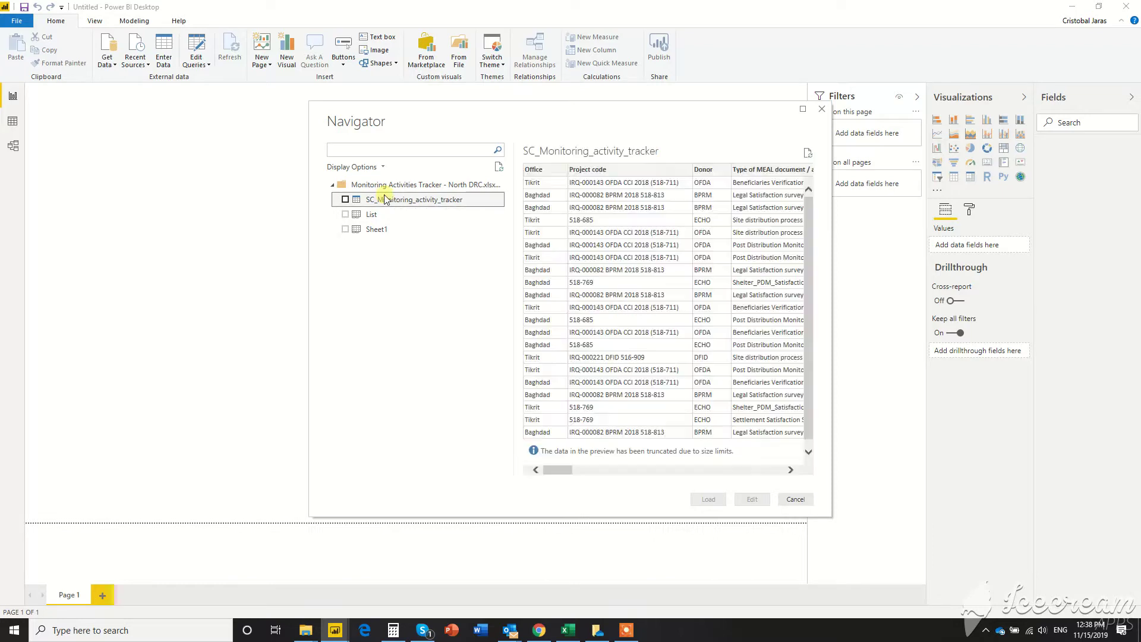
left_click(345, 200)
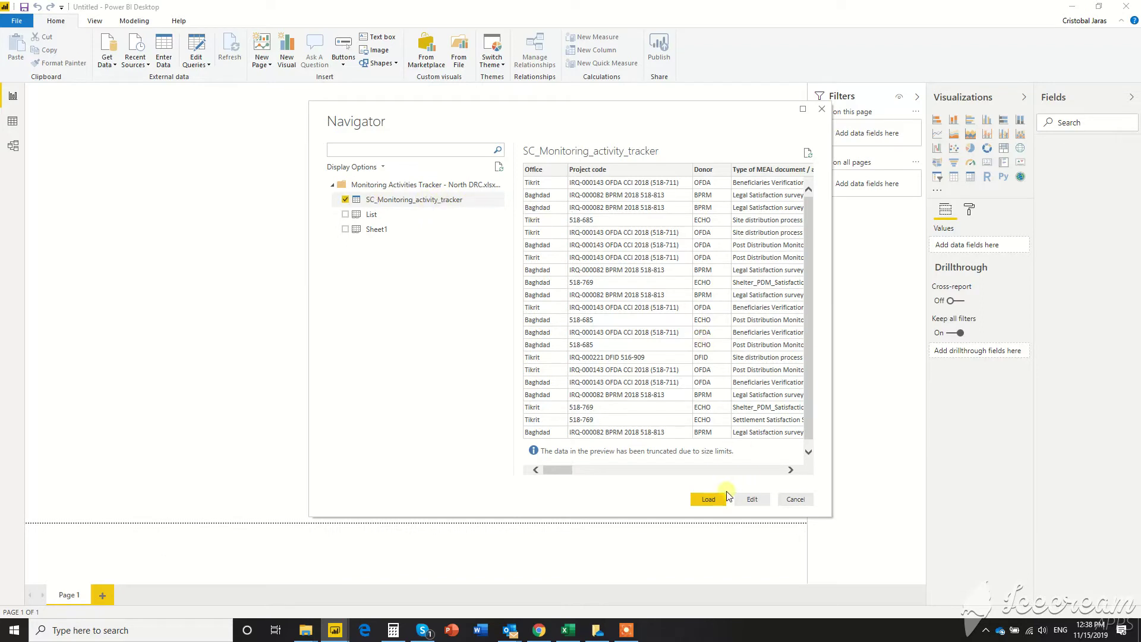
scroll(603, 275, "right", 2)
scroll(604, 275, "right", 6)
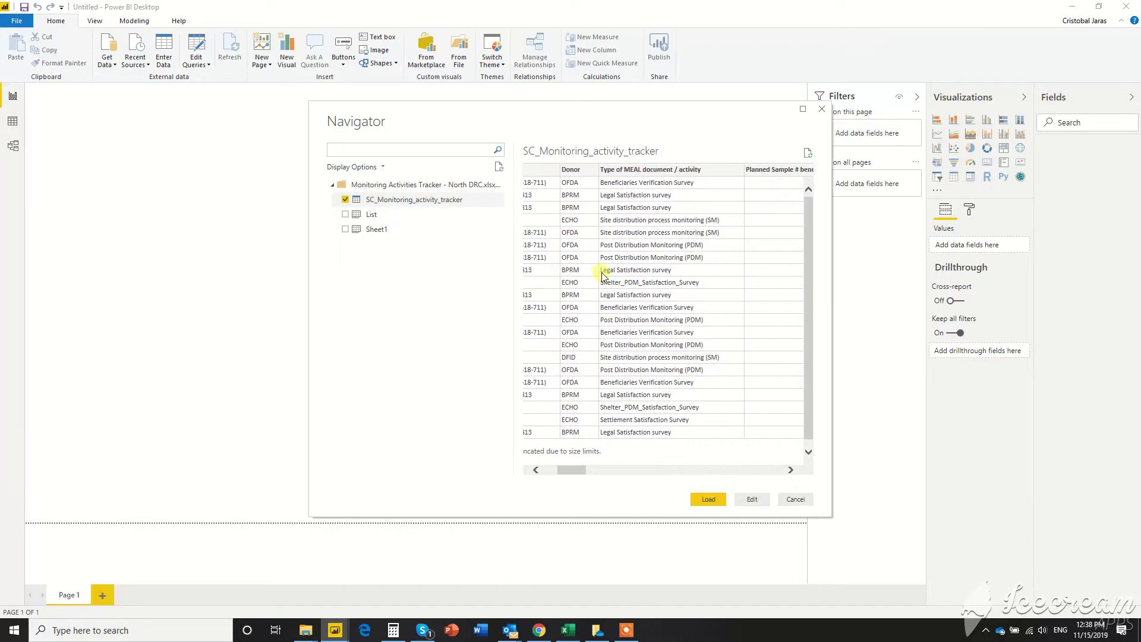
scroll(604, 275, "right", 3)
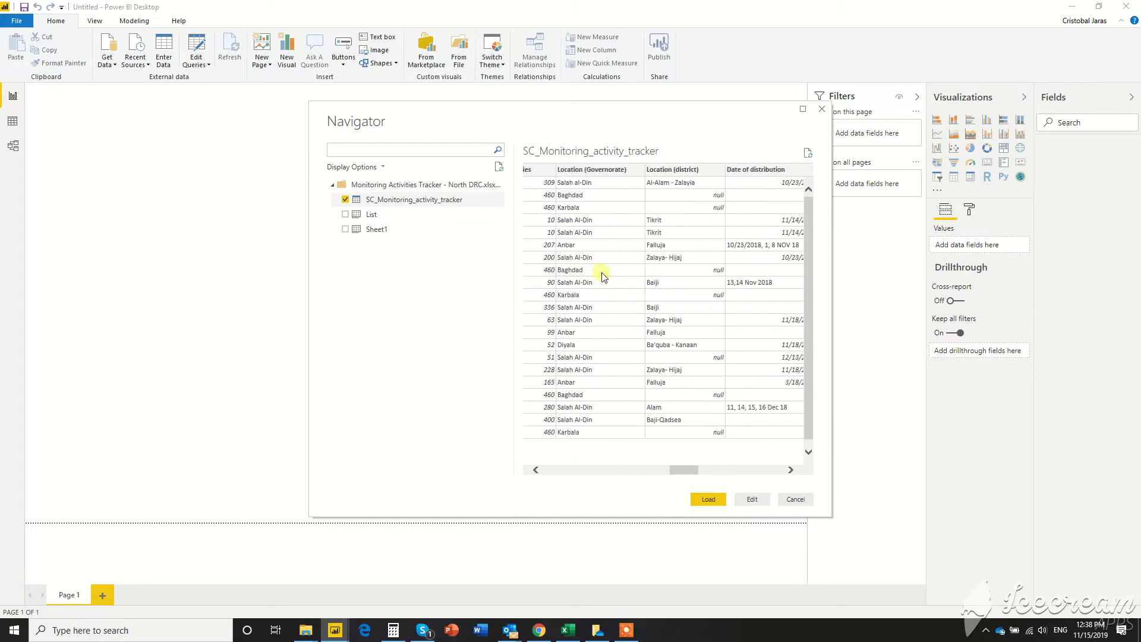
scroll(603, 275, "right", 2)
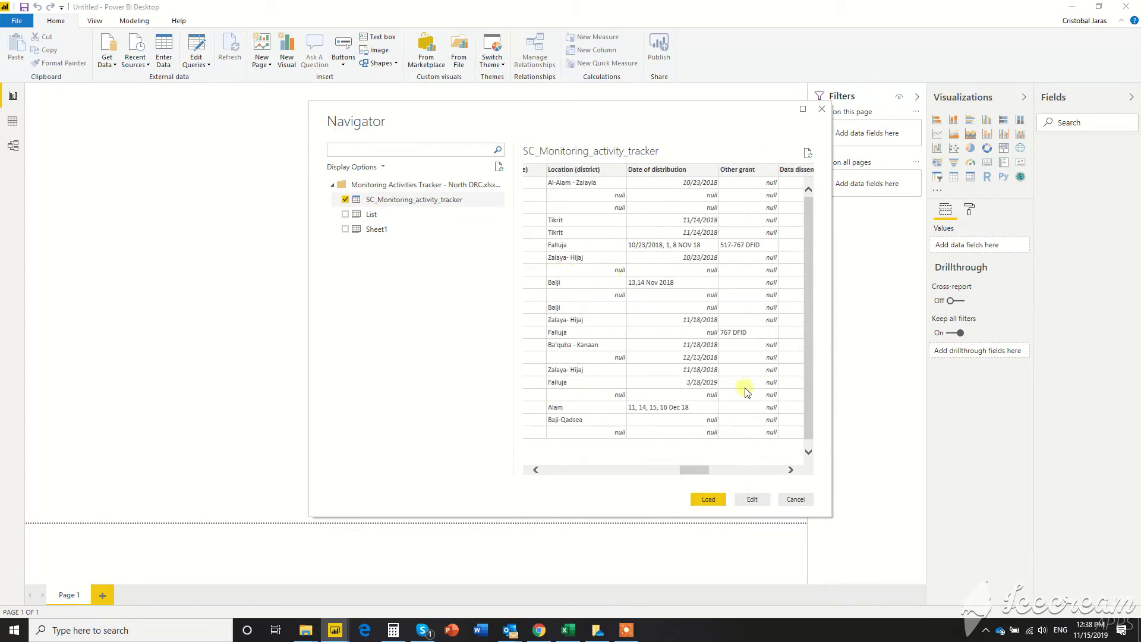
left_click(708, 499)
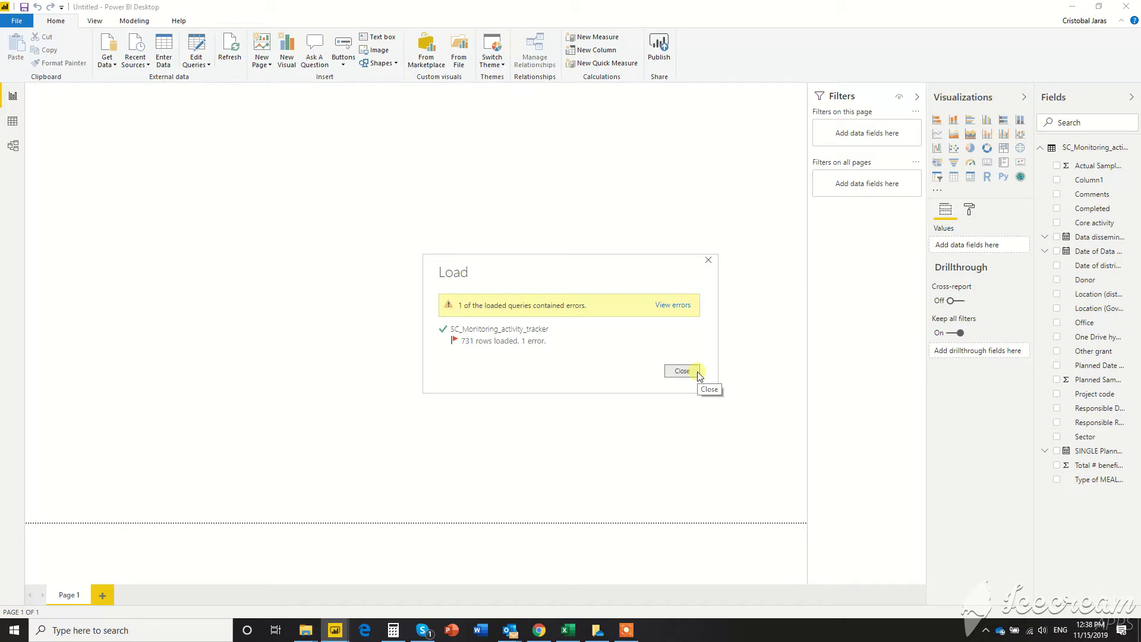
Step: Dismiss the load summary and open the West DRC tracker workbook through Excel Get Data, past the file-in-use warning
left_click(682, 371)
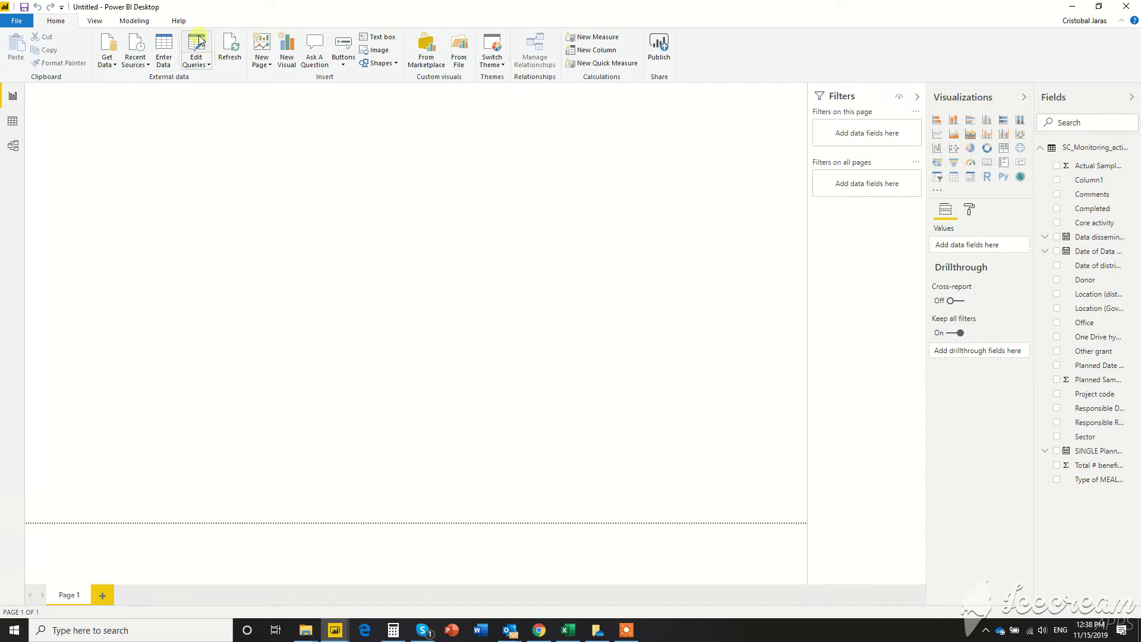
left_click(114, 43)
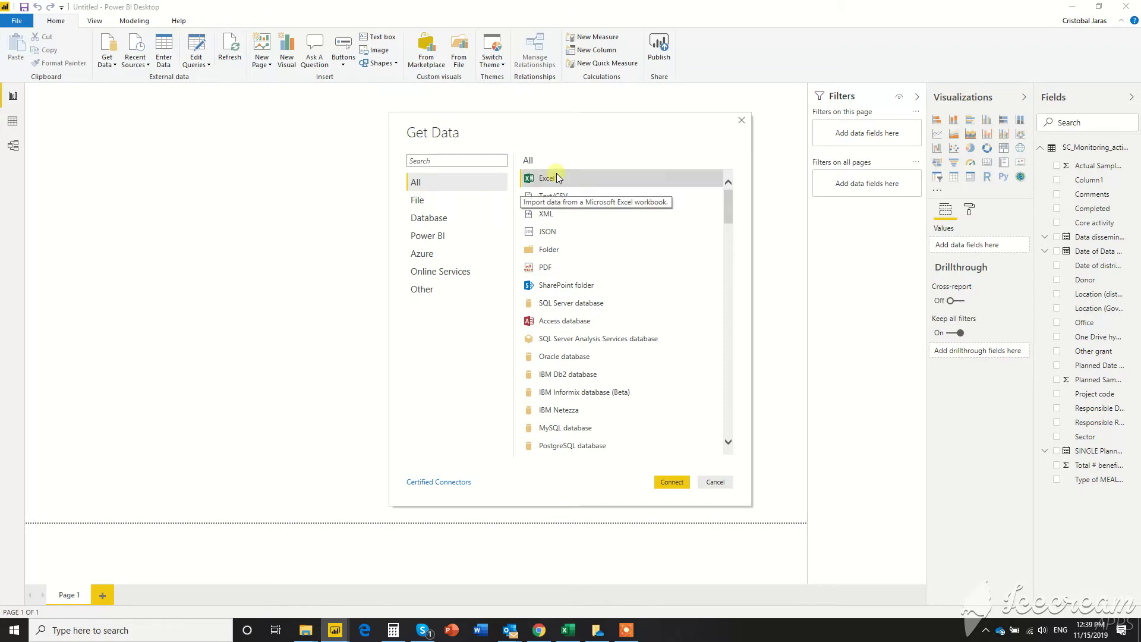
left_click(558, 178)
left_click(671, 482)
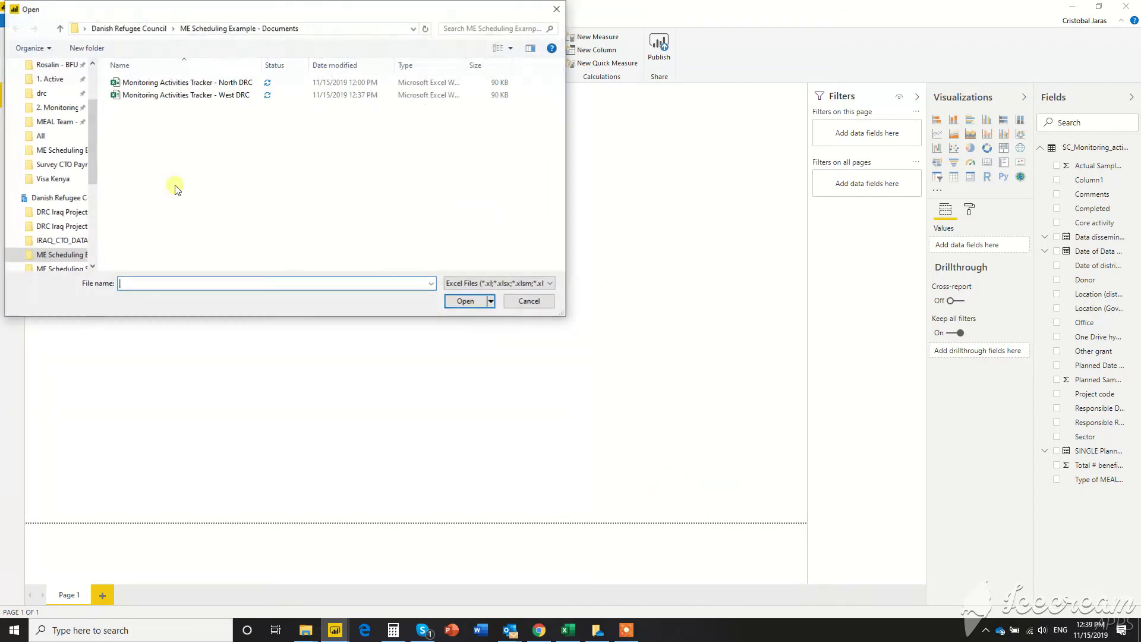
left_click(128, 97)
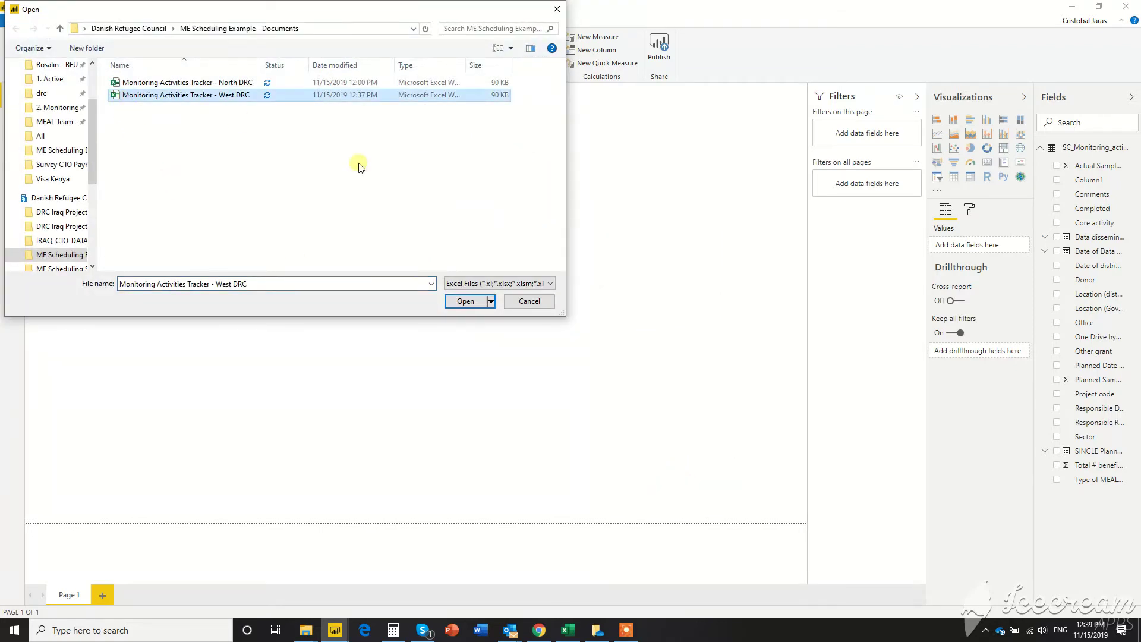
left_click(469, 303)
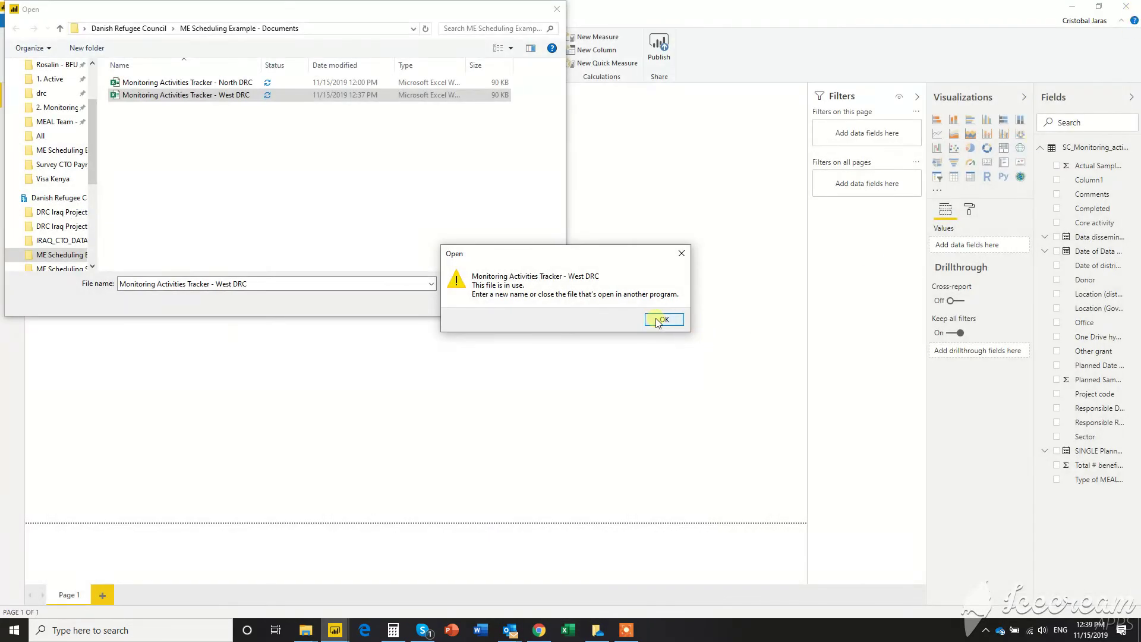
left_click(658, 320)
left_click(466, 301)
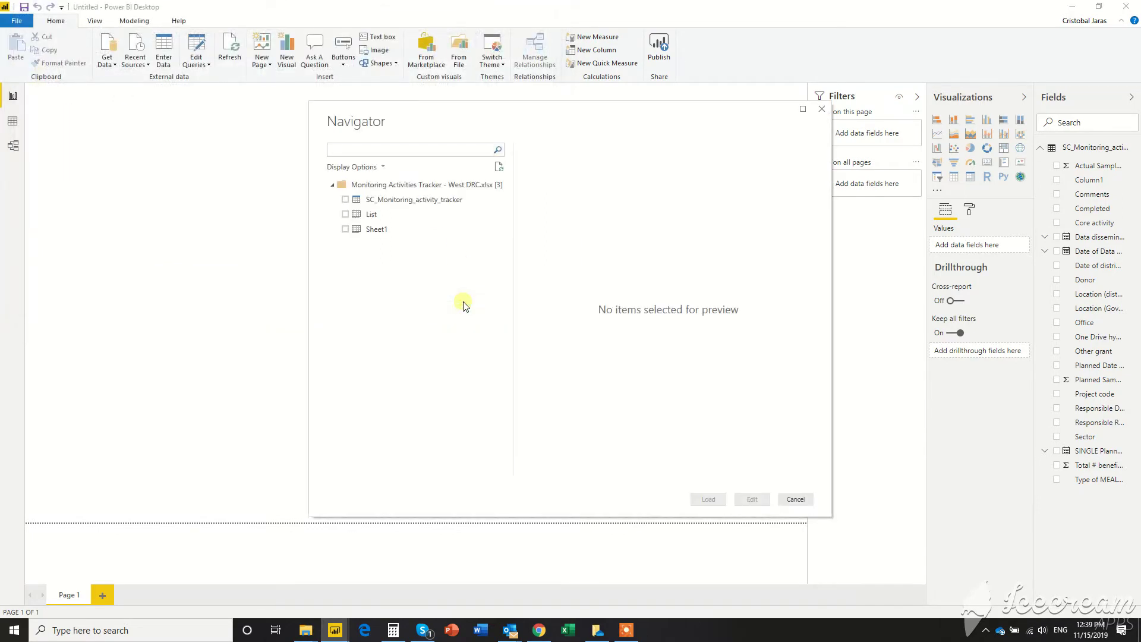
left_click(402, 201)
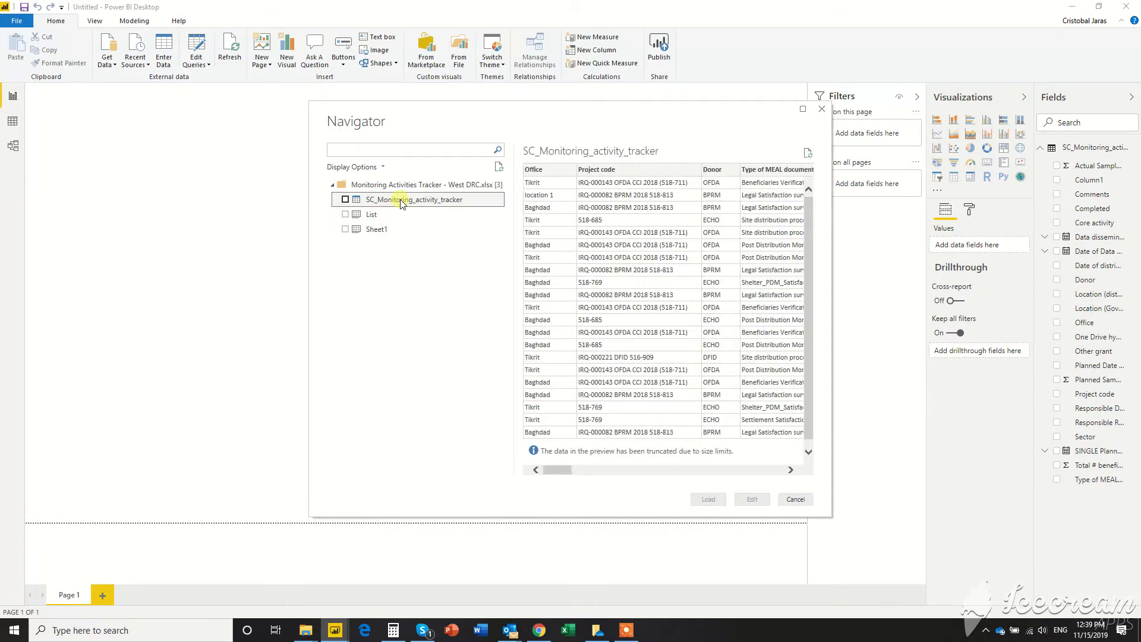
left_click(344, 201)
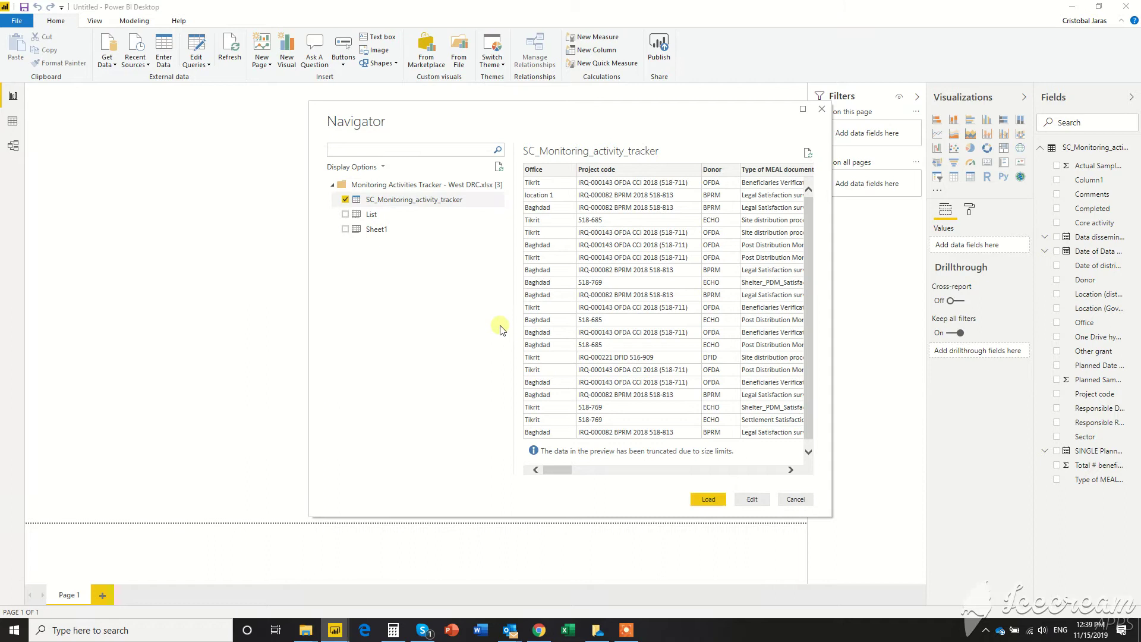
left_click(719, 502)
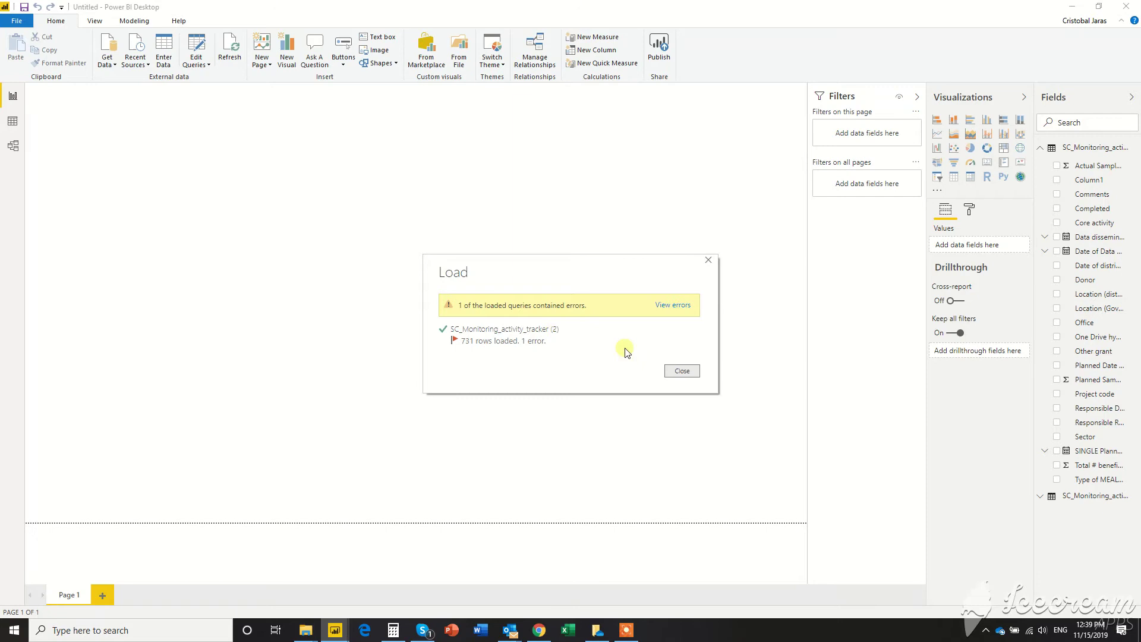
left_click(680, 371)
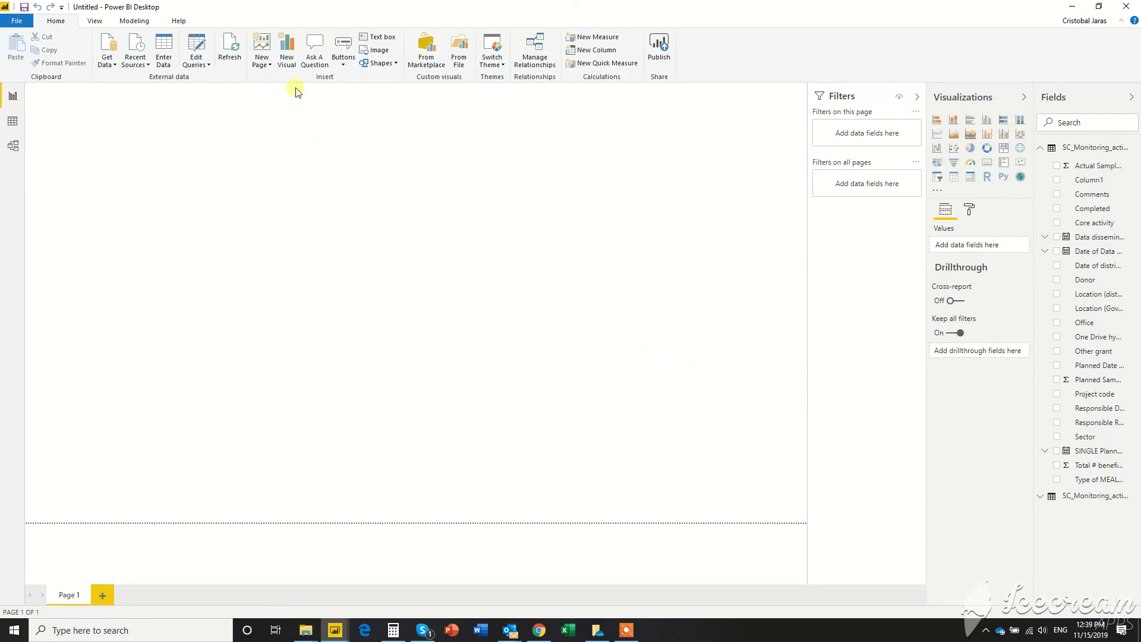
left_click(1046, 151)
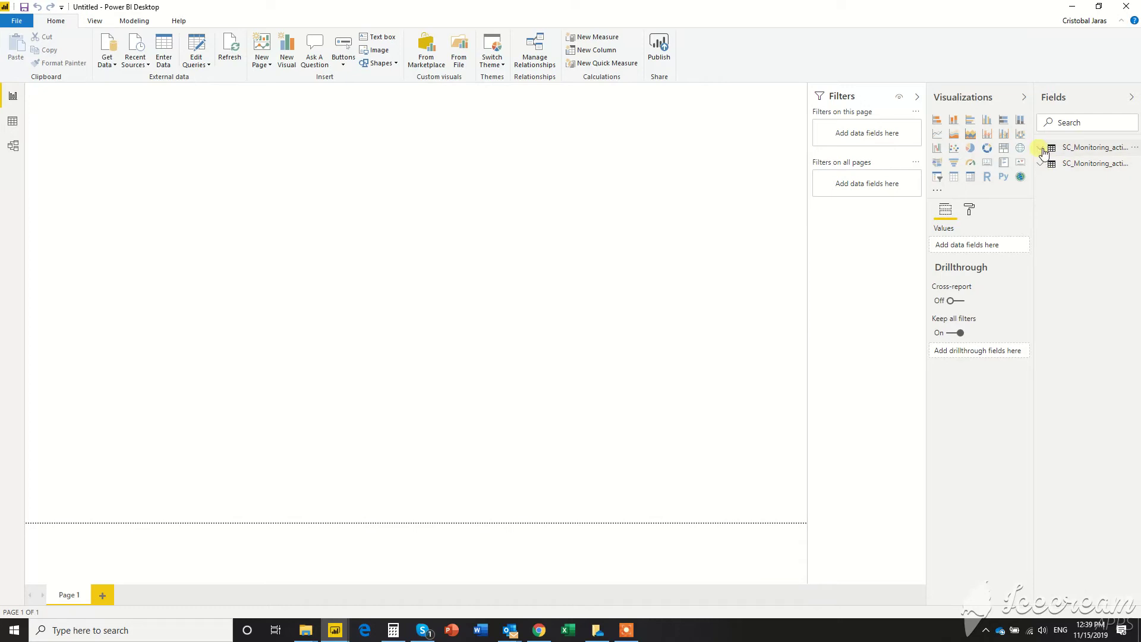
left_click(1044, 151)
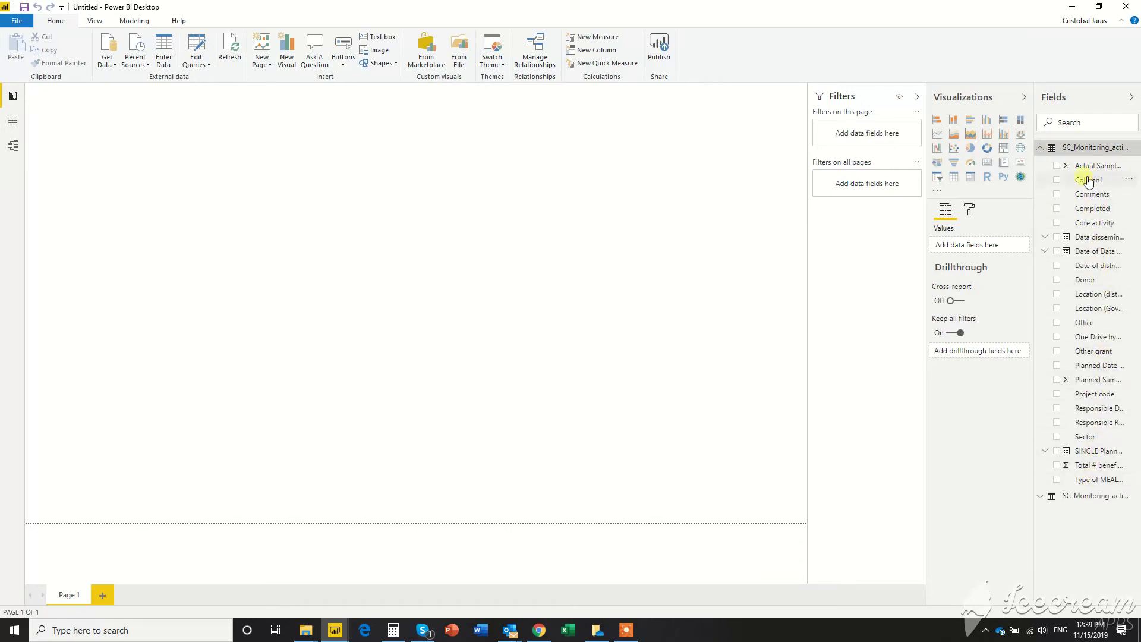
left_click(1050, 151)
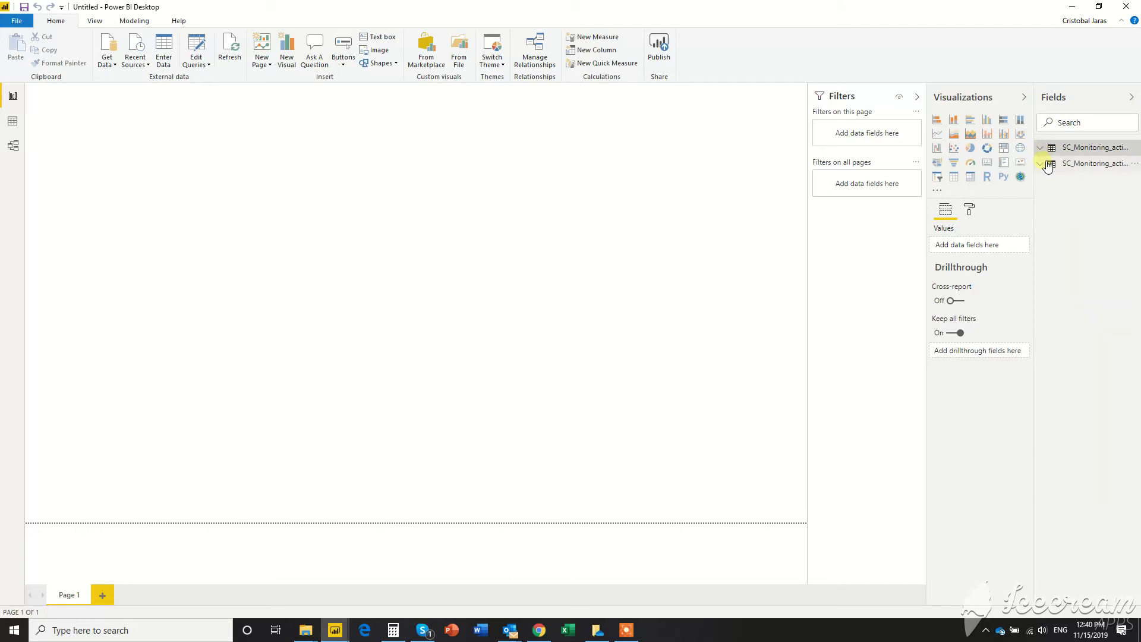
left_click(1045, 168)
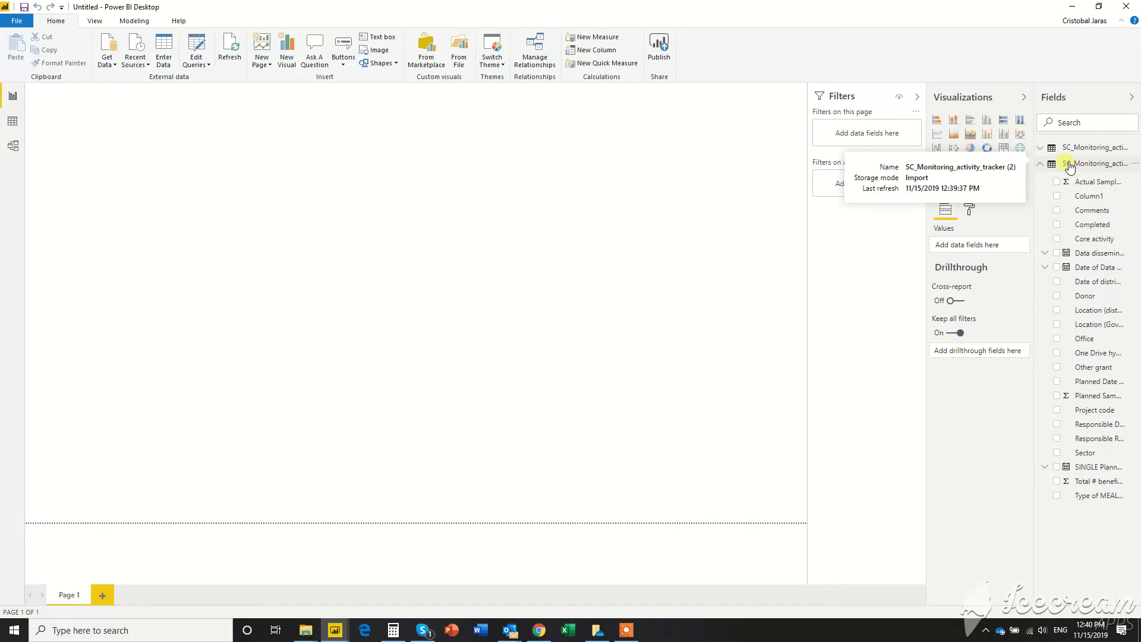
left_click(1048, 167)
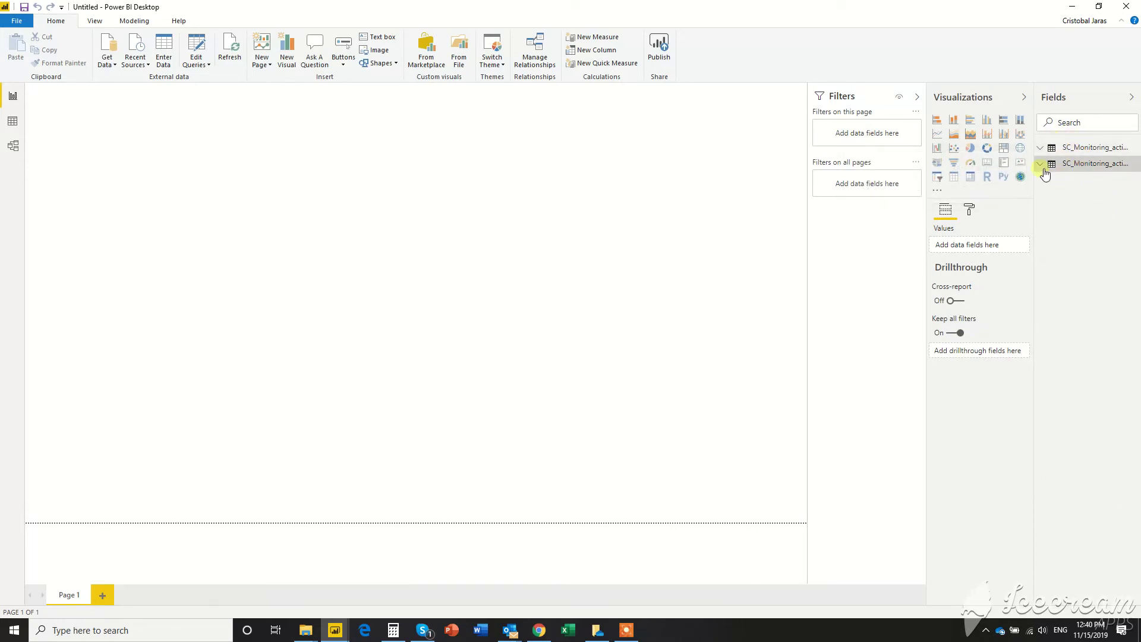
left_click(1043, 149)
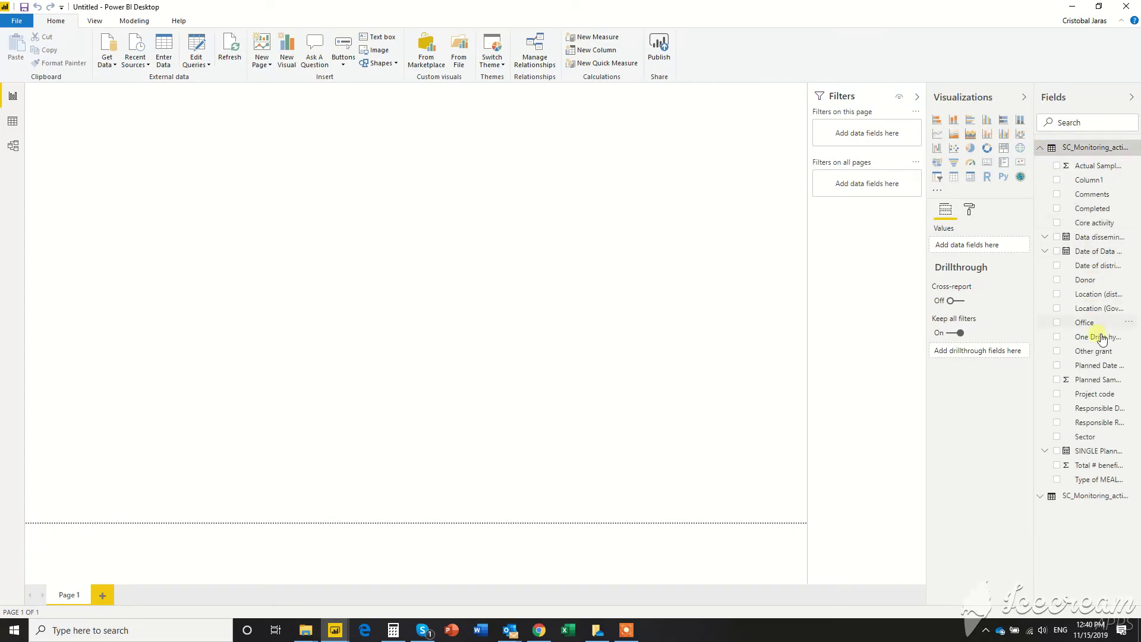
left_click(1041, 147)
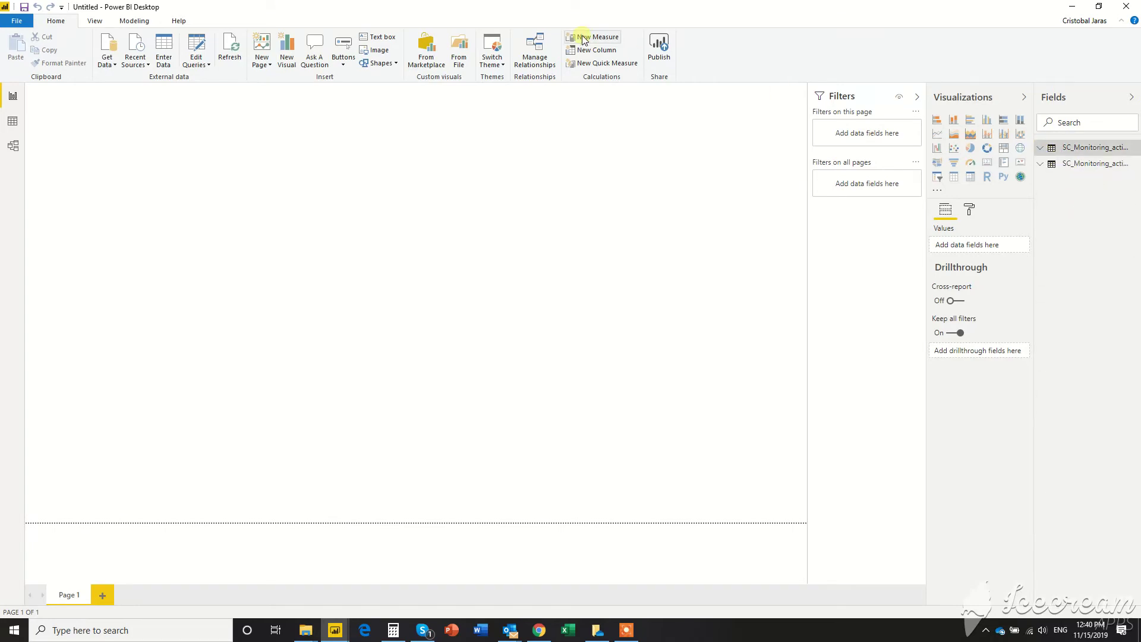
Step: Open Power Query Editor and toggle the formula bar off and back on
left_click(196, 46)
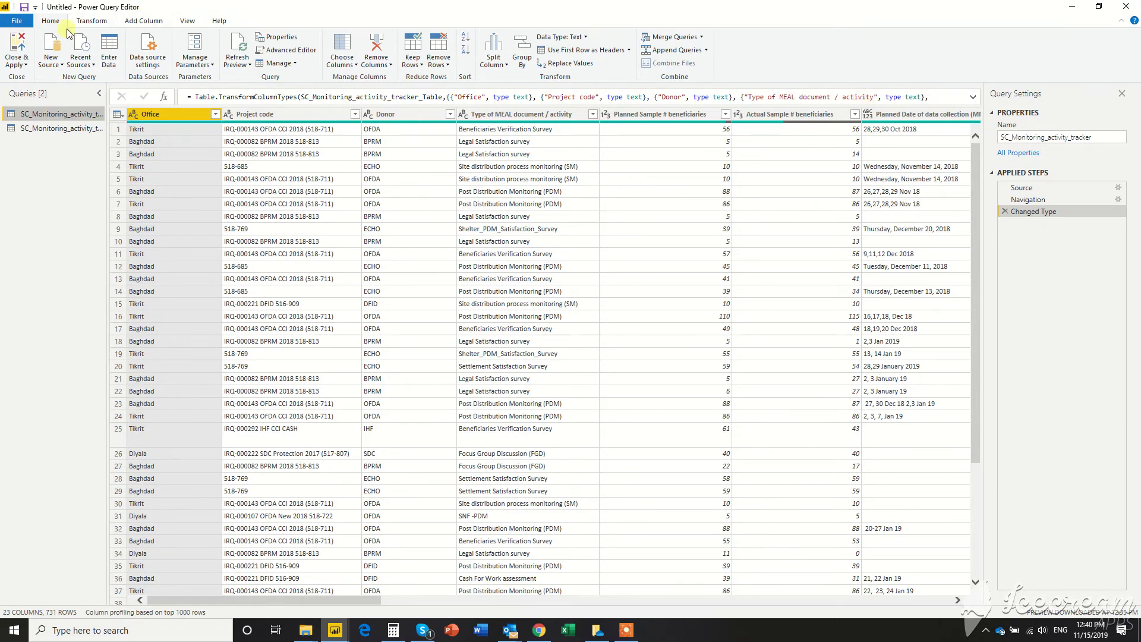
left_click(187, 22)
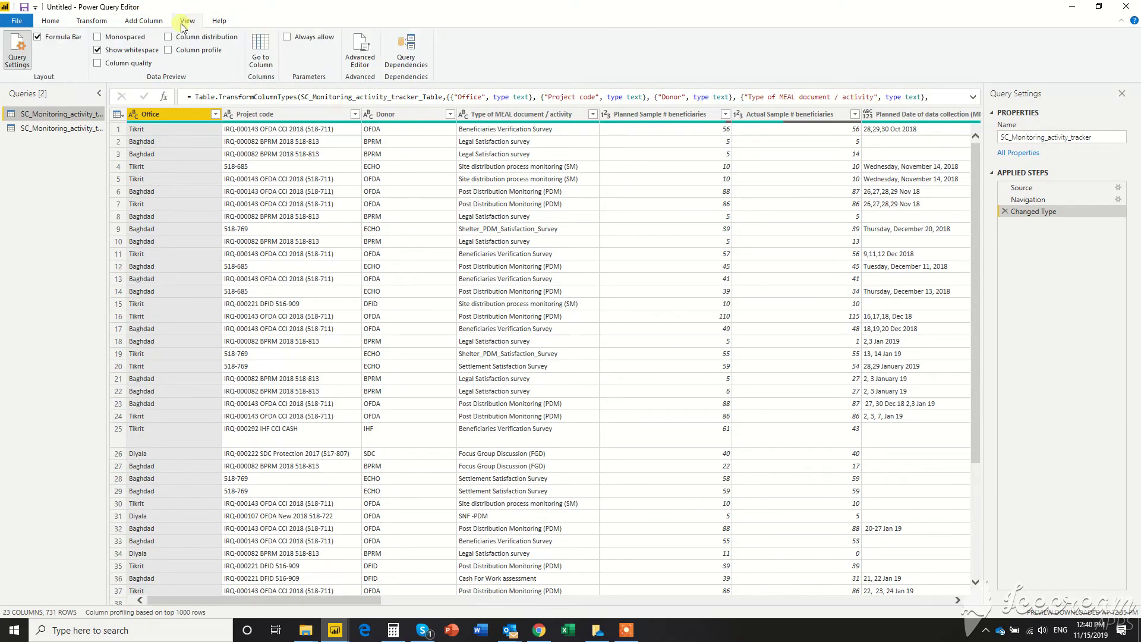
left_click(36, 37)
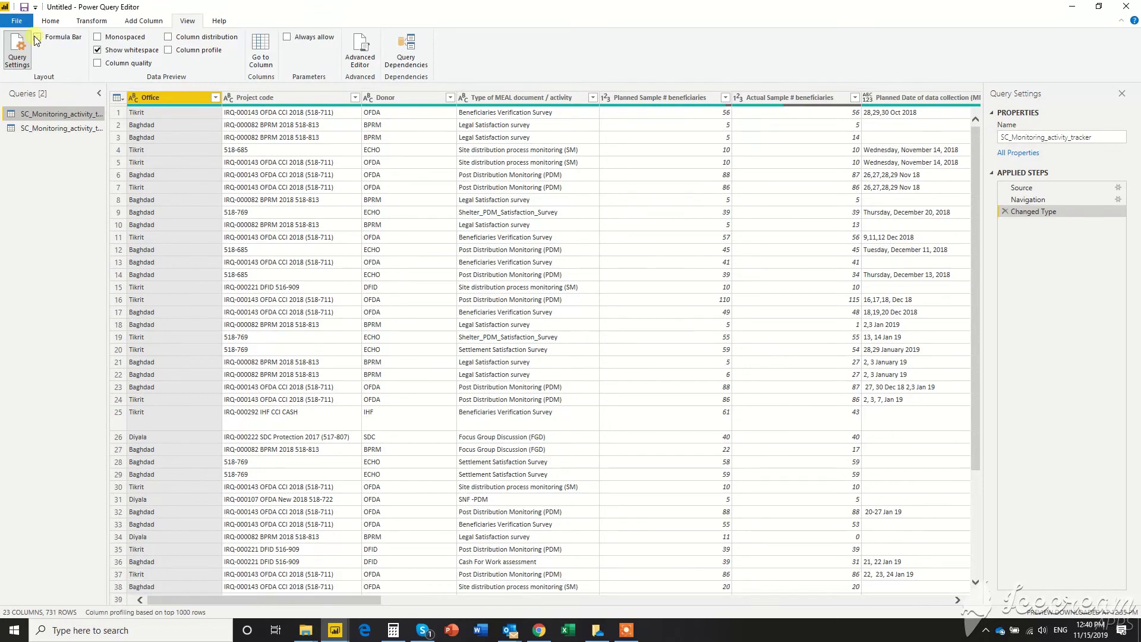
left_click(36, 36)
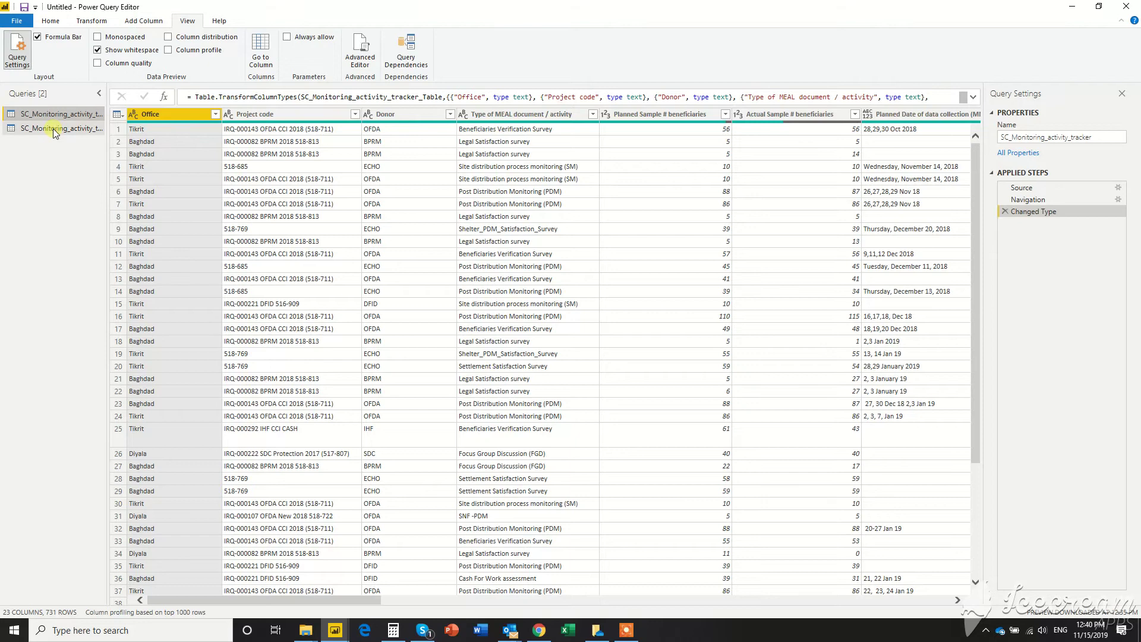
left_click(64, 22)
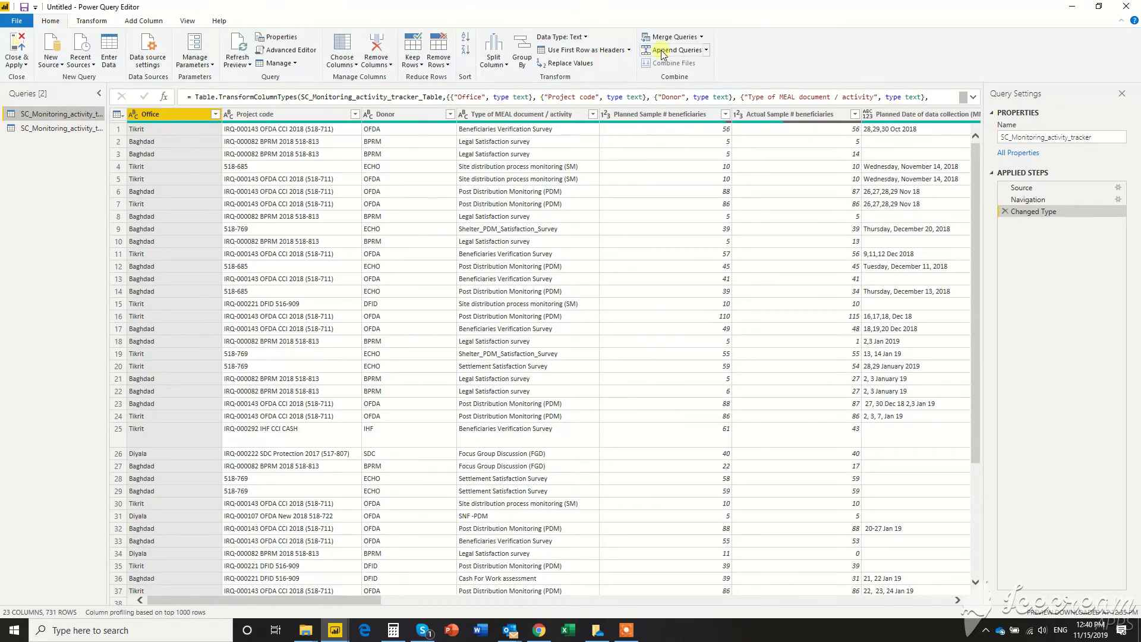
Step: Append SC_Monitoring_activity_tracker (2) onto SC_Monitoring_activity_tracker as a two-table append
left_click(698, 53)
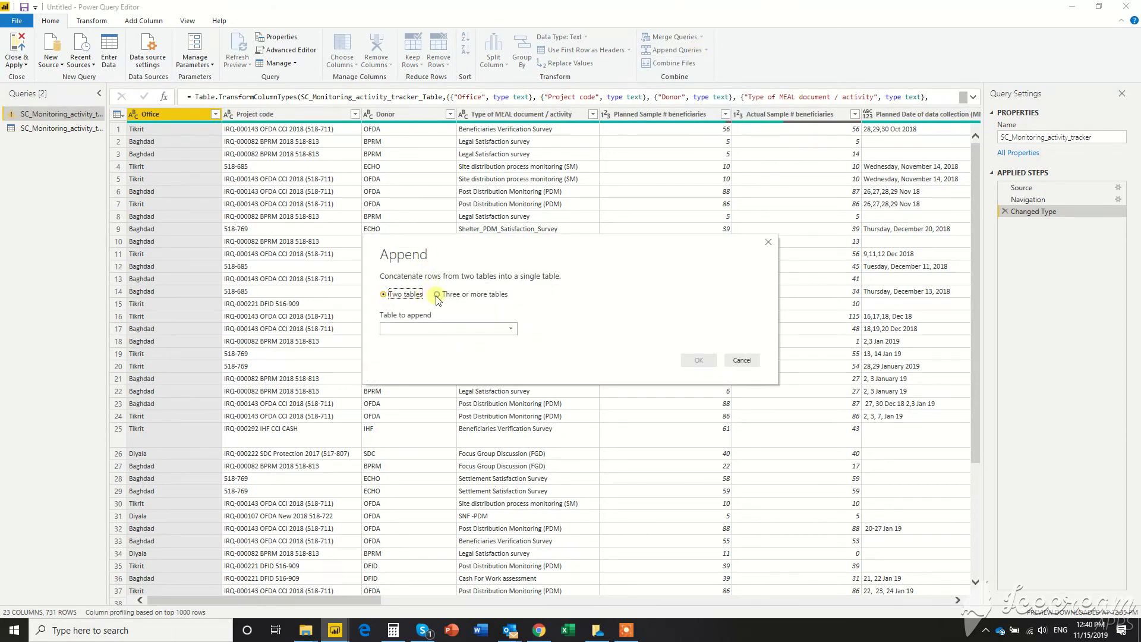
left_click(437, 295)
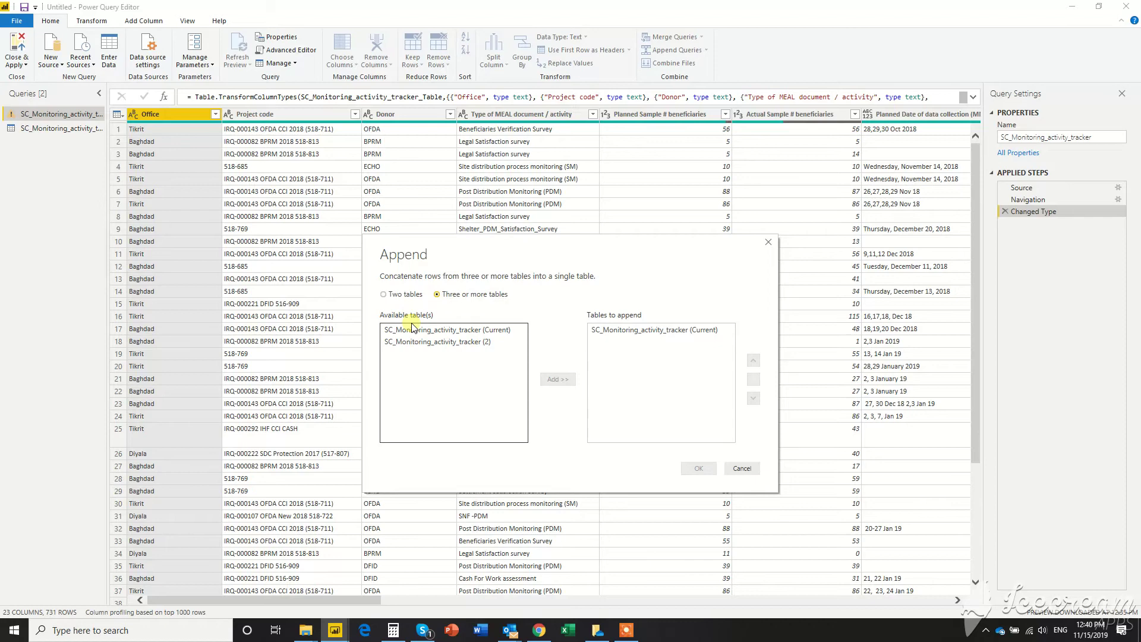
left_click(383, 294)
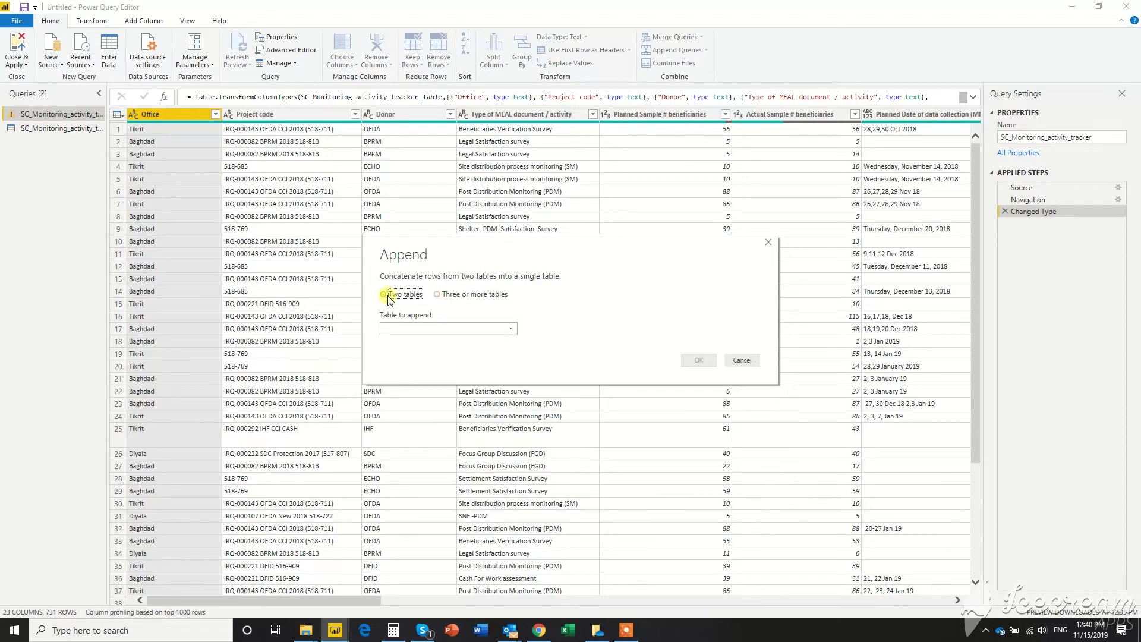
left_click(458, 329)
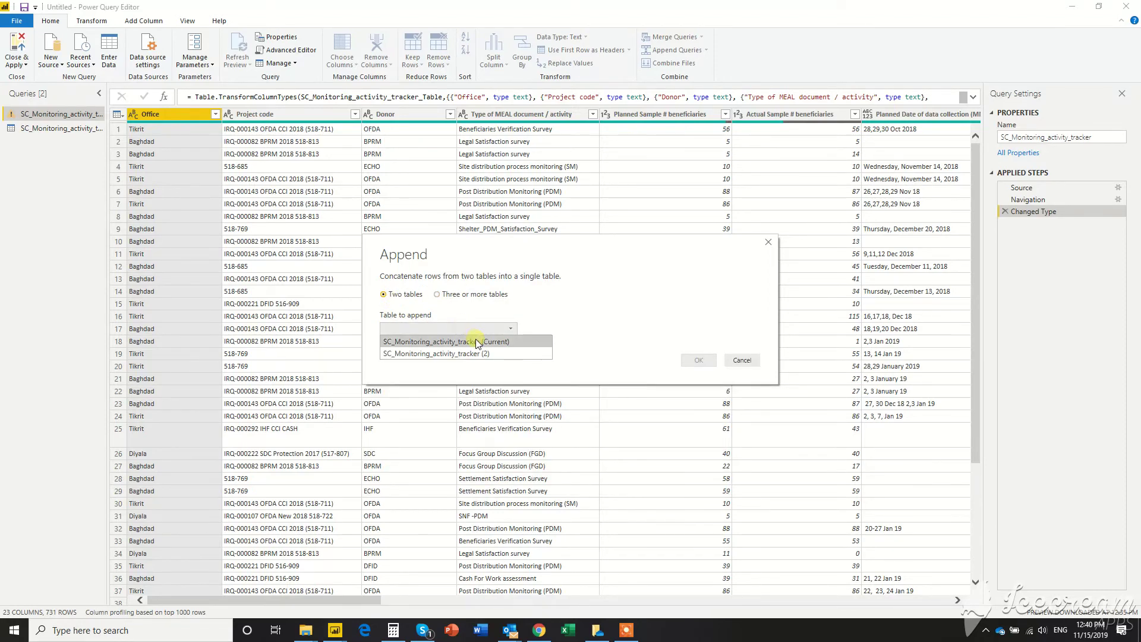
left_click(475, 340)
left_click(477, 330)
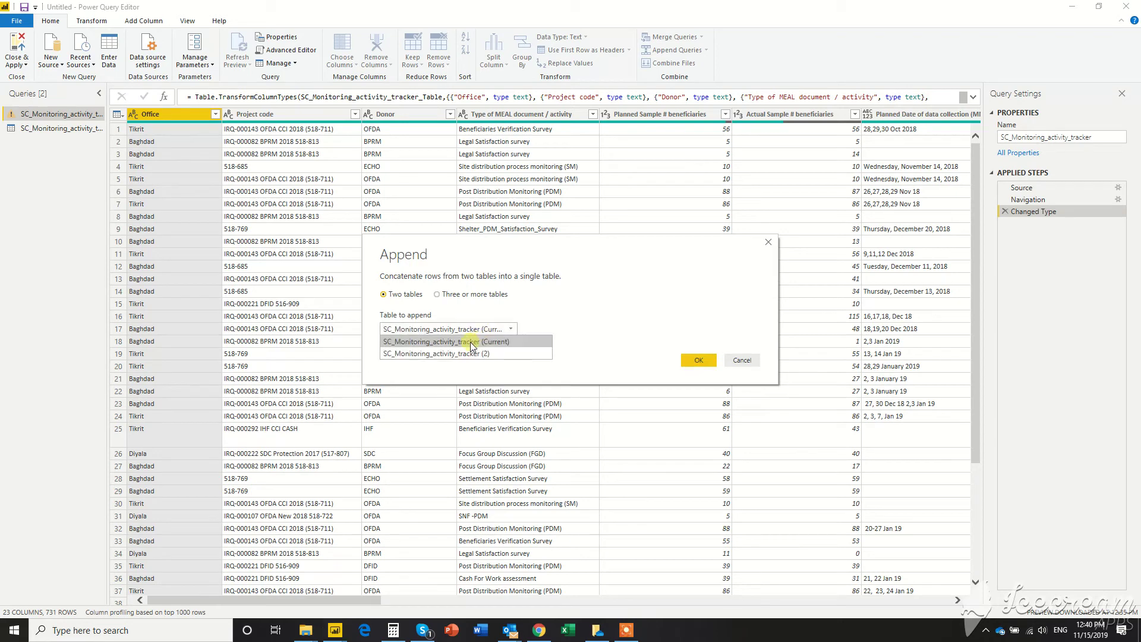
left_click(463, 347)
left_click(698, 361)
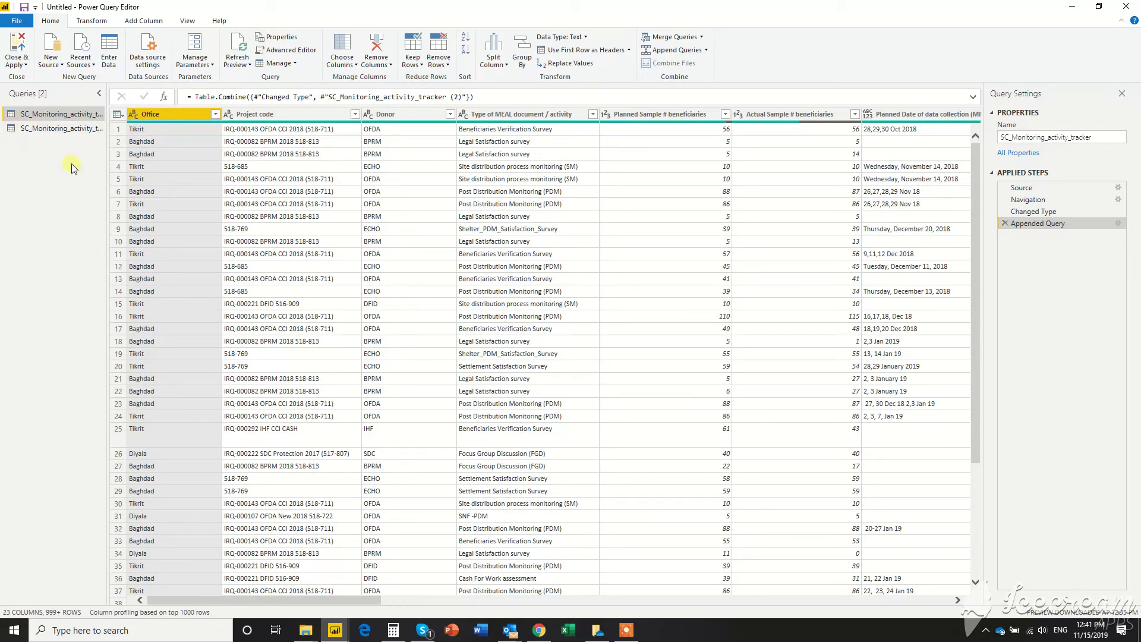
Step: Rename the first query to Monitoring_activity_tracker by deleting its SC_ prefix
double_click(59, 114)
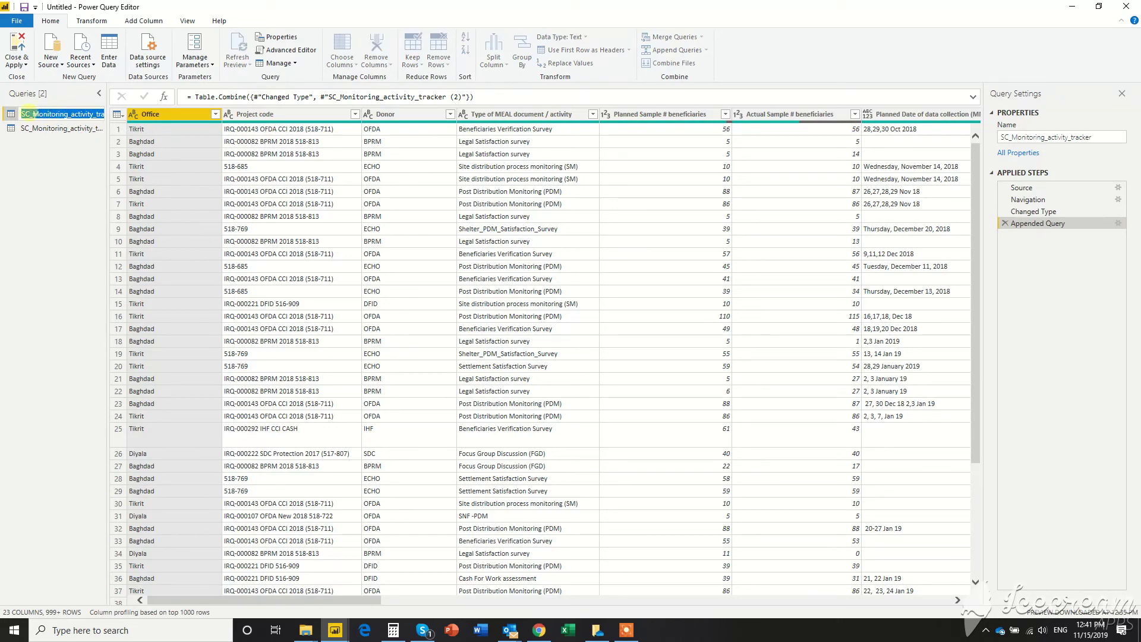
left_click(36, 114)
key("BackSpace")
key("BackSpace")
key("BackSpace")
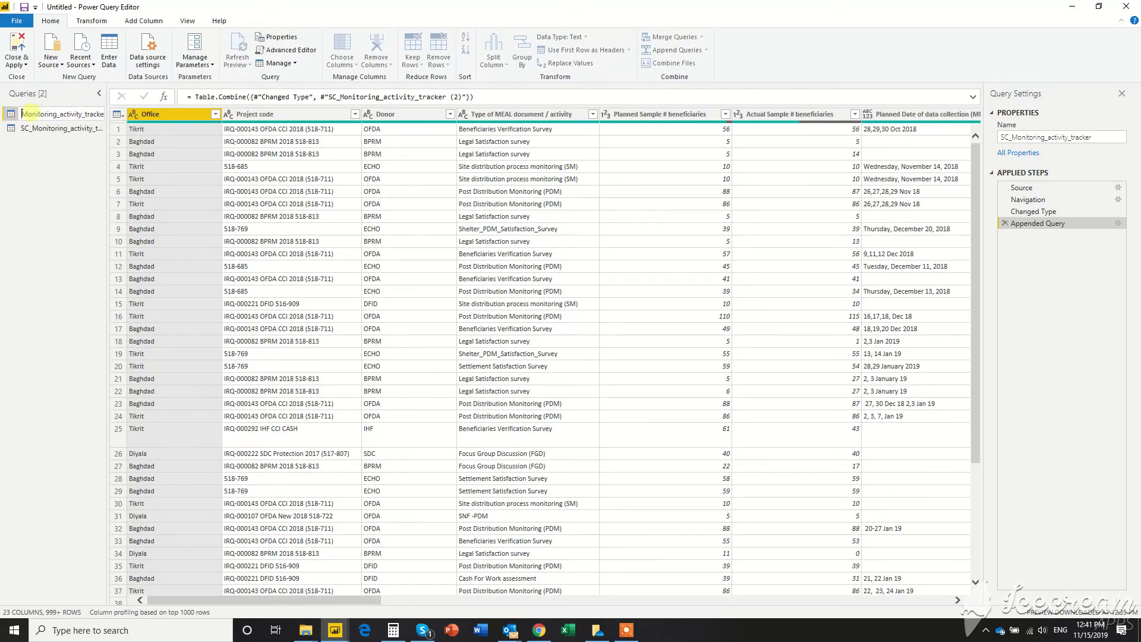
left_click(70, 191)
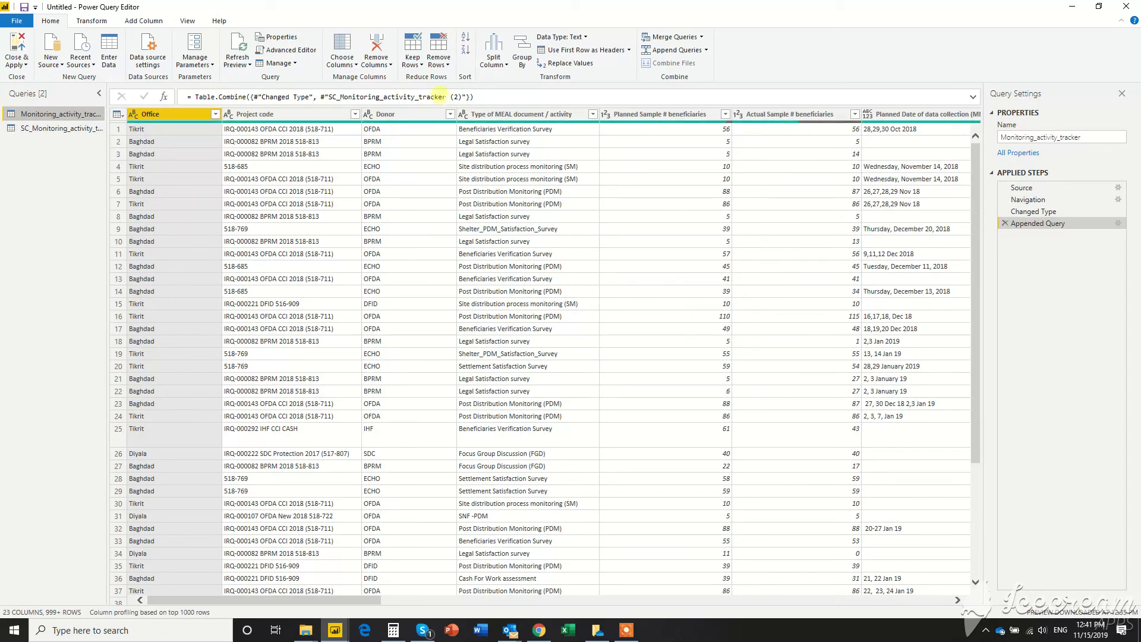
Step: Start an Append Queries as New with SC_Monitoring_activity_tracker (2), then cancel it
left_click(706, 52)
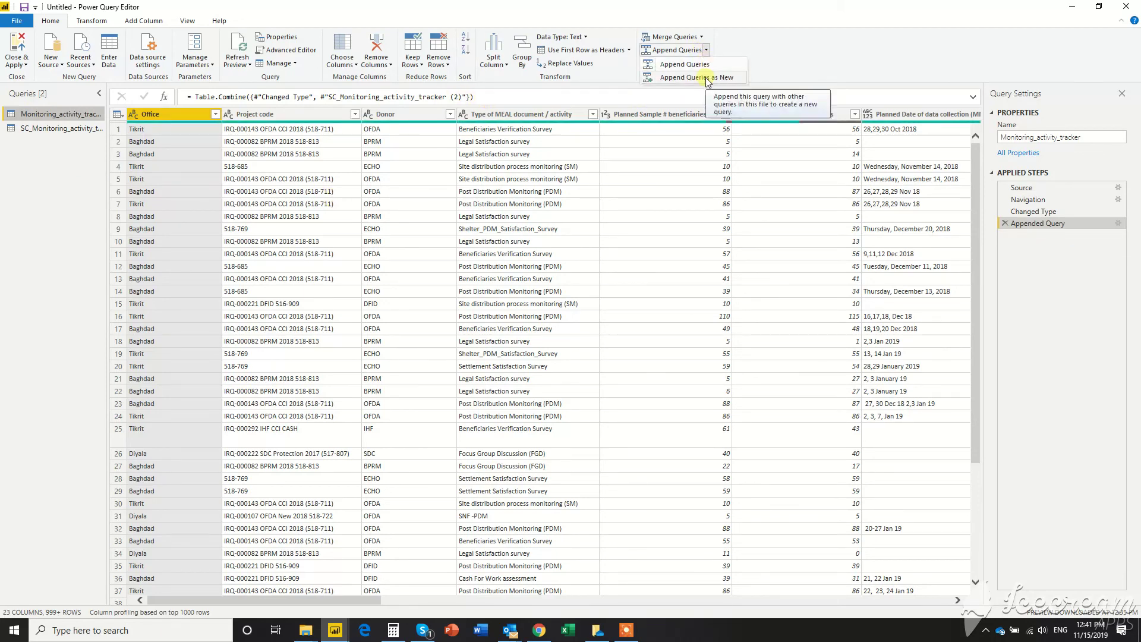
left_click(708, 78)
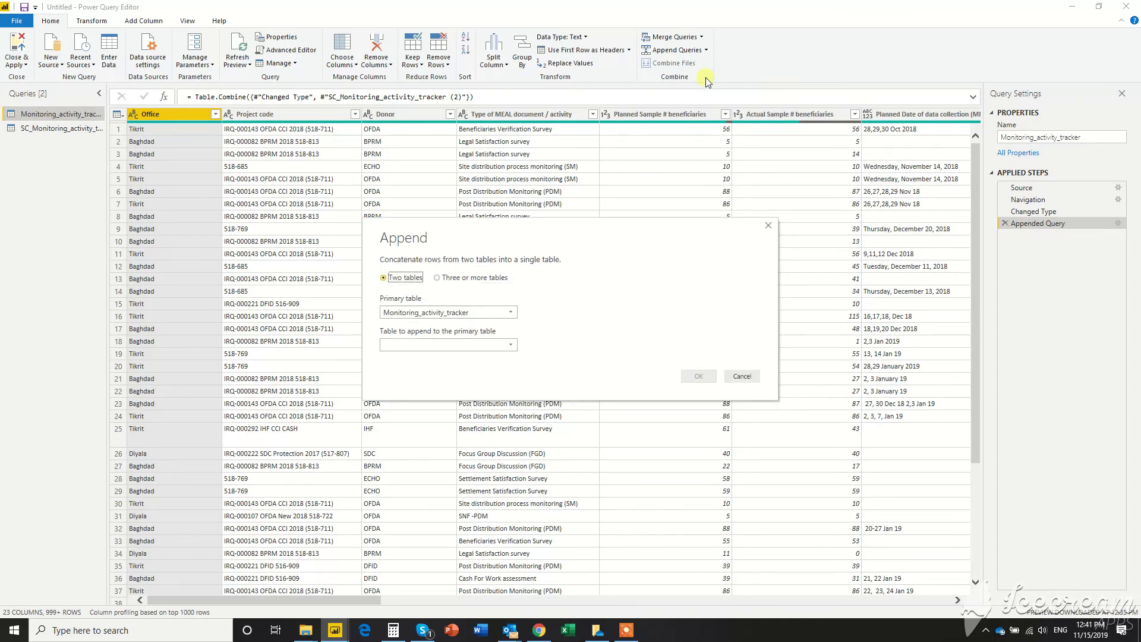
left_click(479, 313)
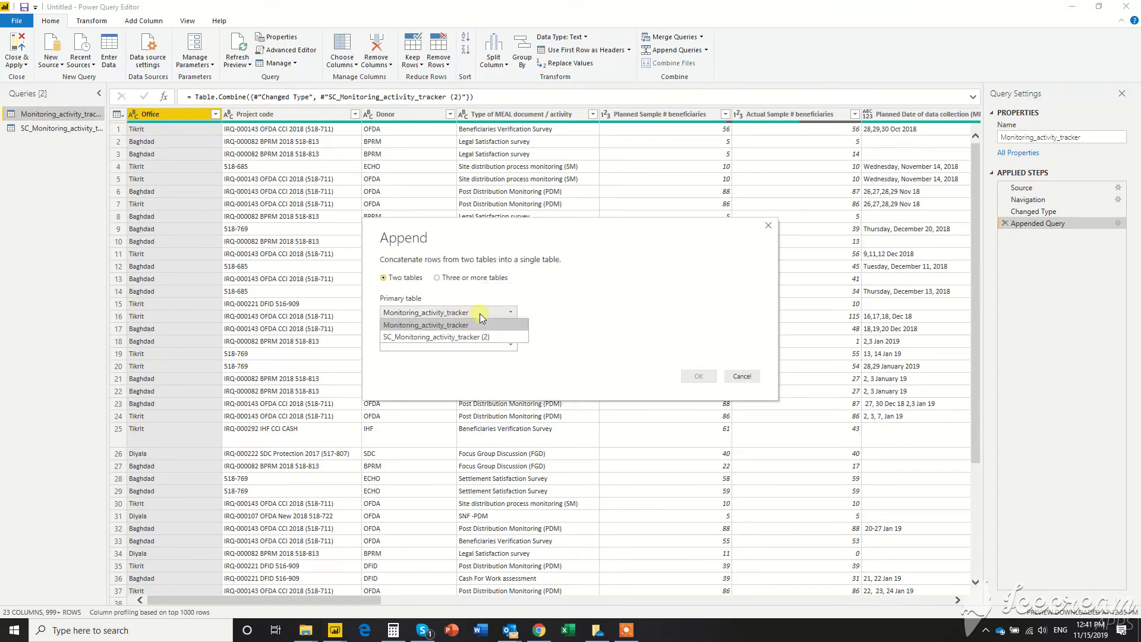
left_click(577, 323)
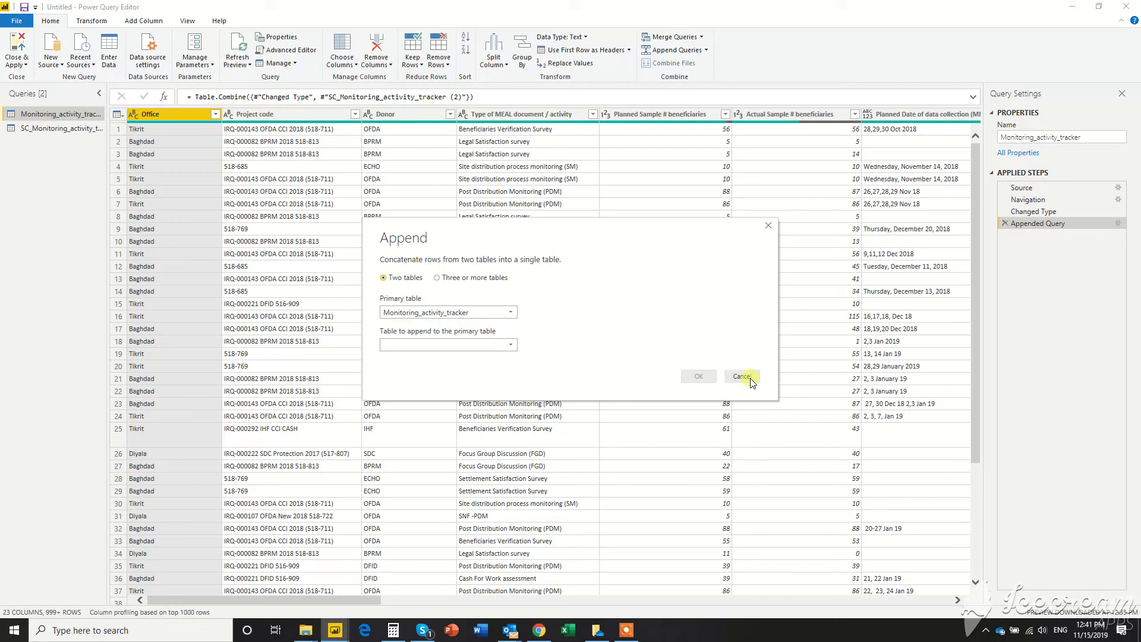
left_click(510, 346)
left_click(461, 370)
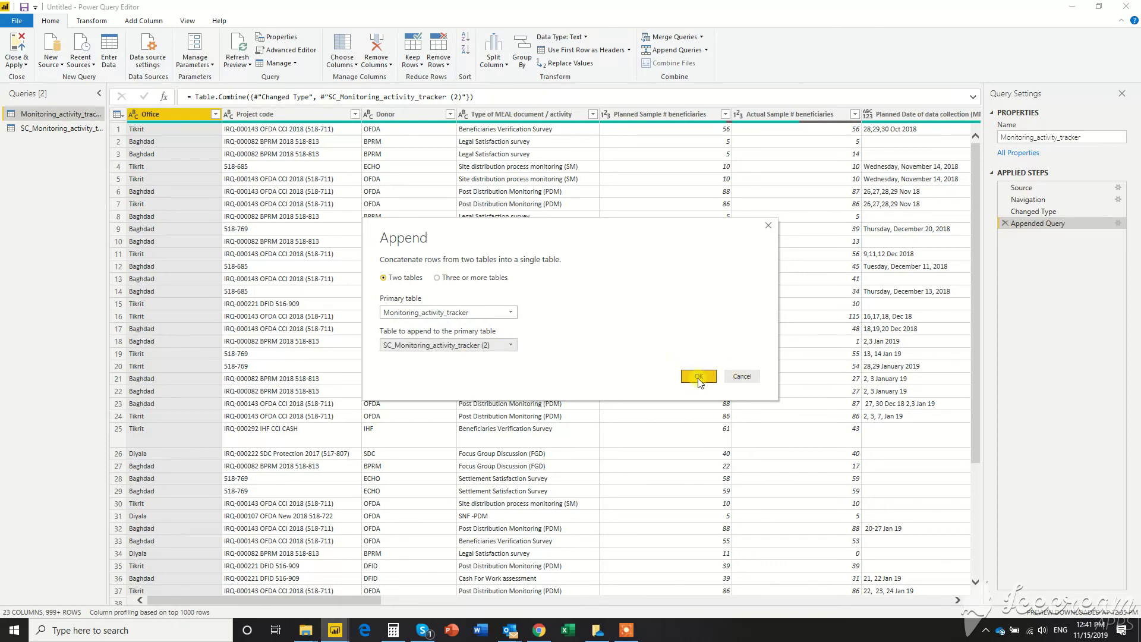
left_click(750, 376)
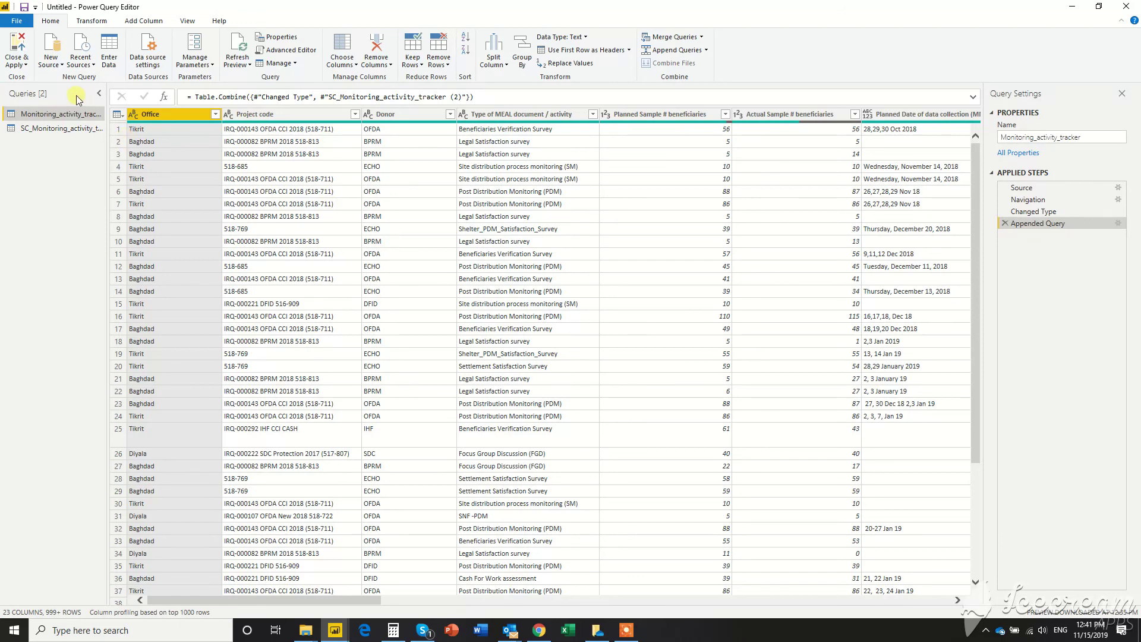
Step: Apply changes to load Monitoring_activity_tracker (1,462 rows, 2 errors) and hide SC_Monitoring_activity_tracker (2)
left_click(22, 47)
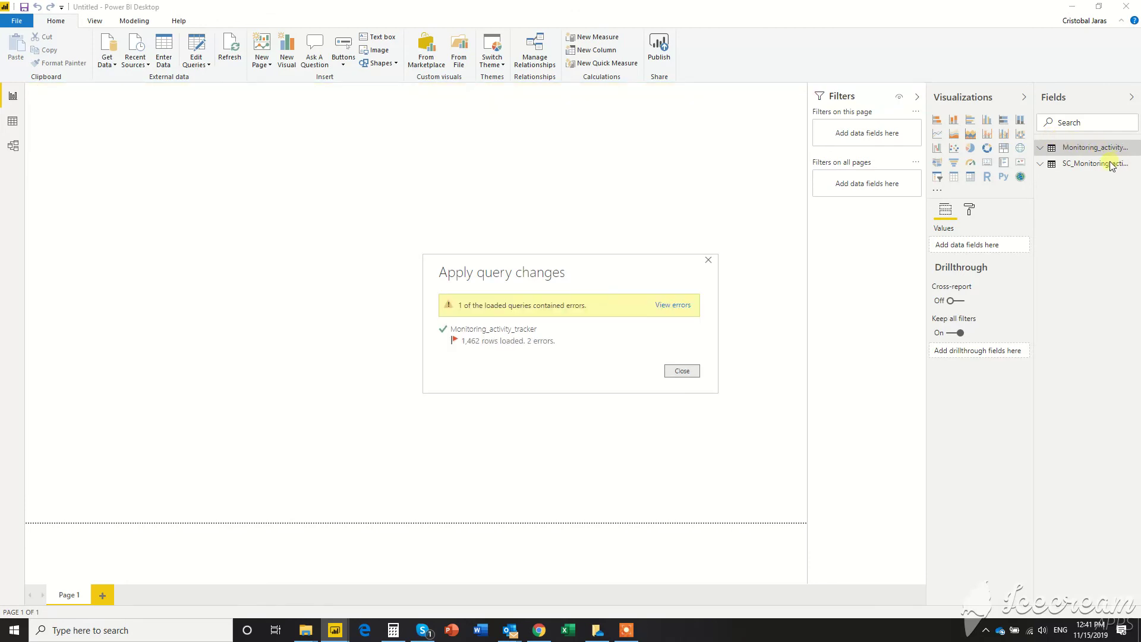
left_click(682, 370)
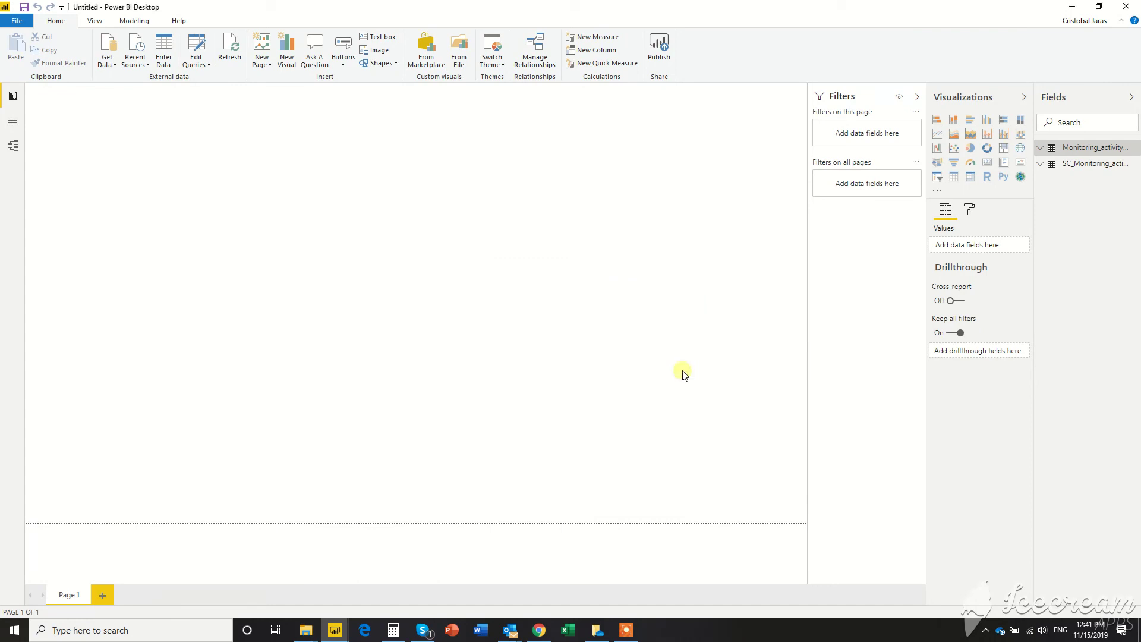
left_click(1085, 168)
right_click(1085, 169)
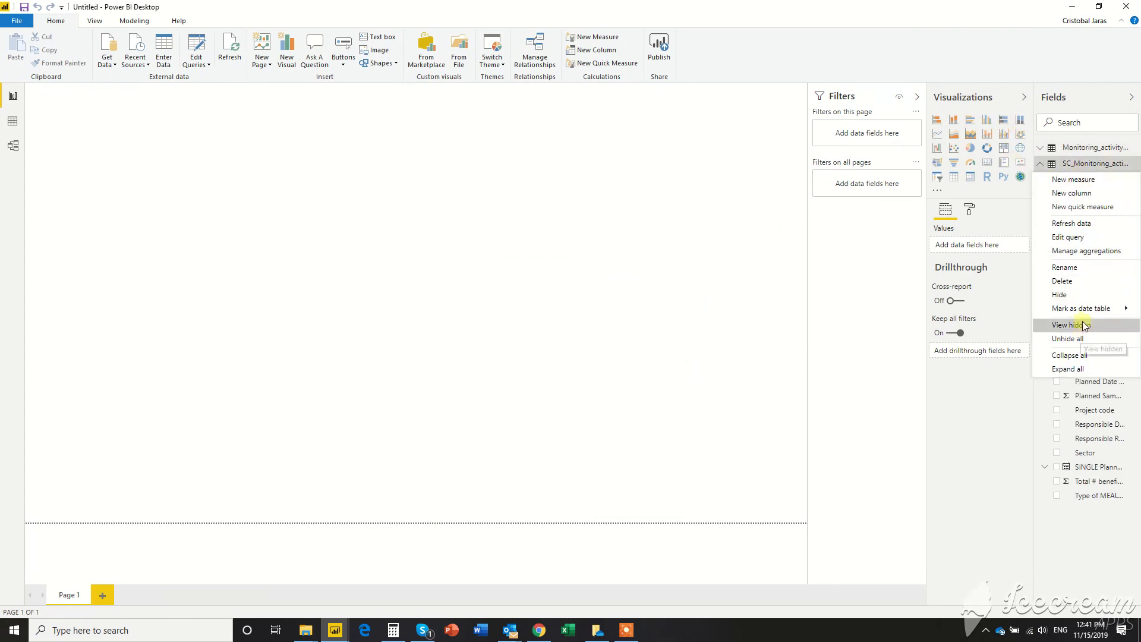
left_click(1085, 295)
left_click(1043, 150)
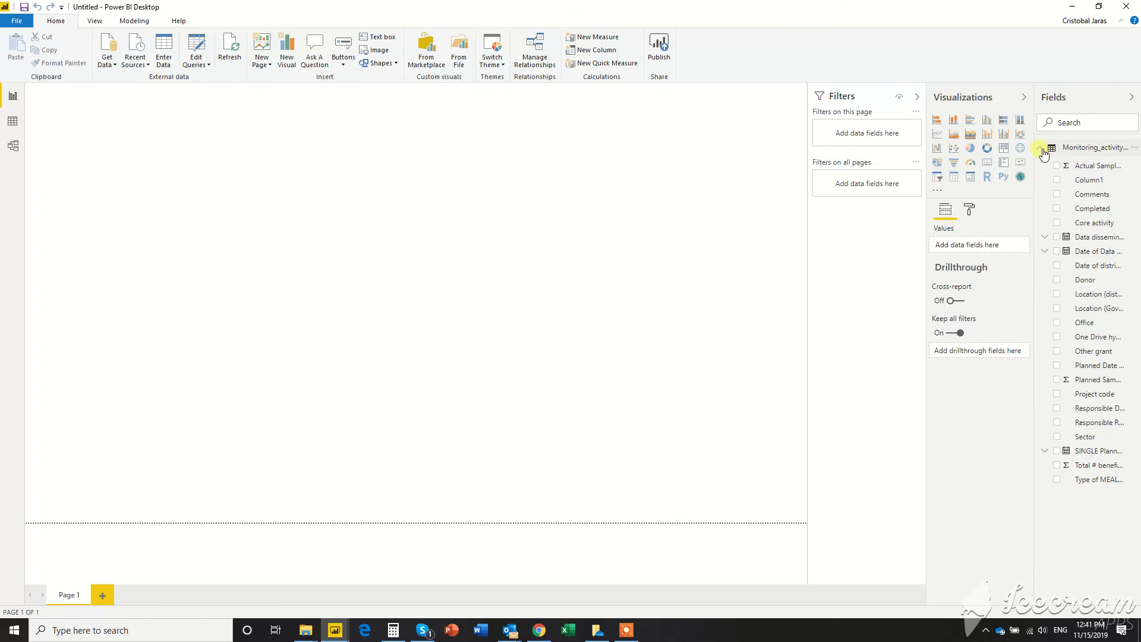